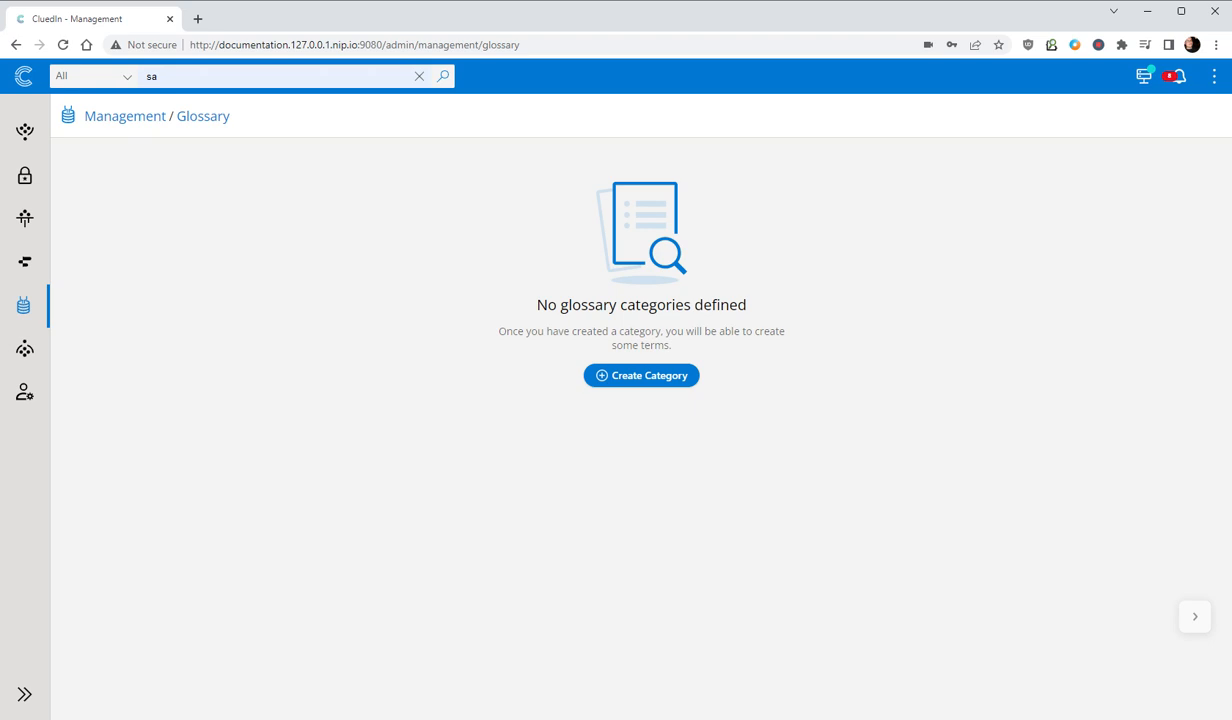
- Create a glossary category named Employees
left_click(638, 370)
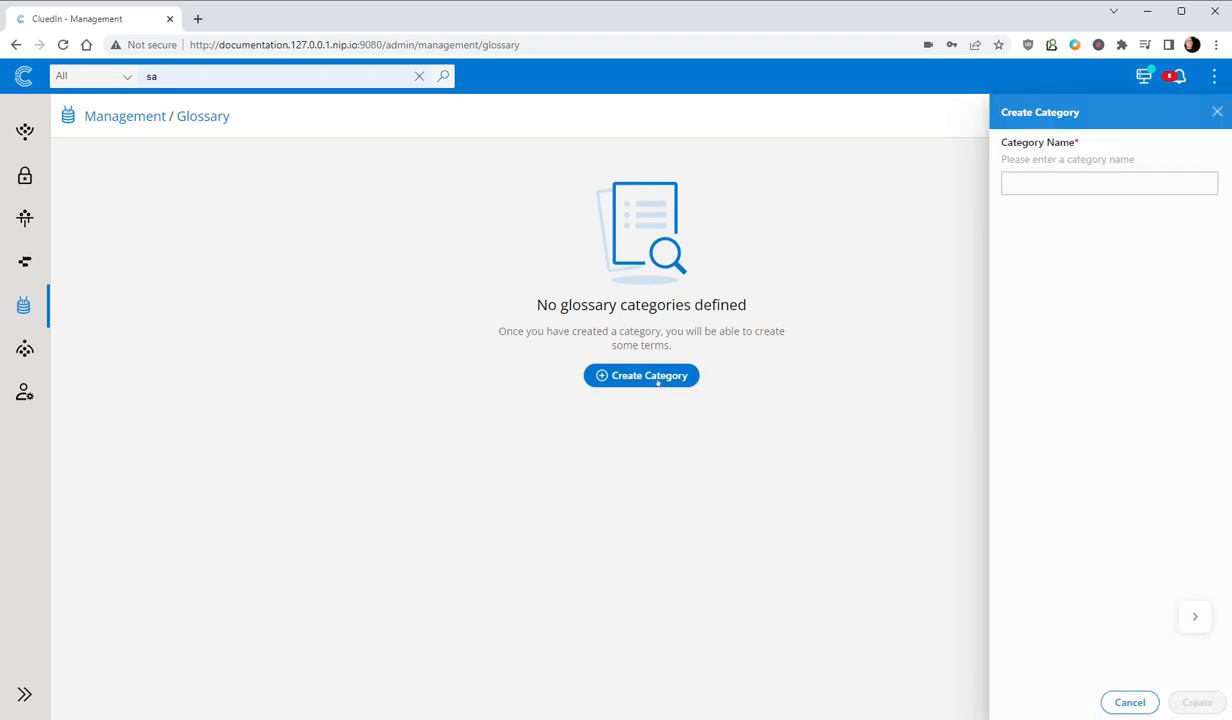
type("Employees")
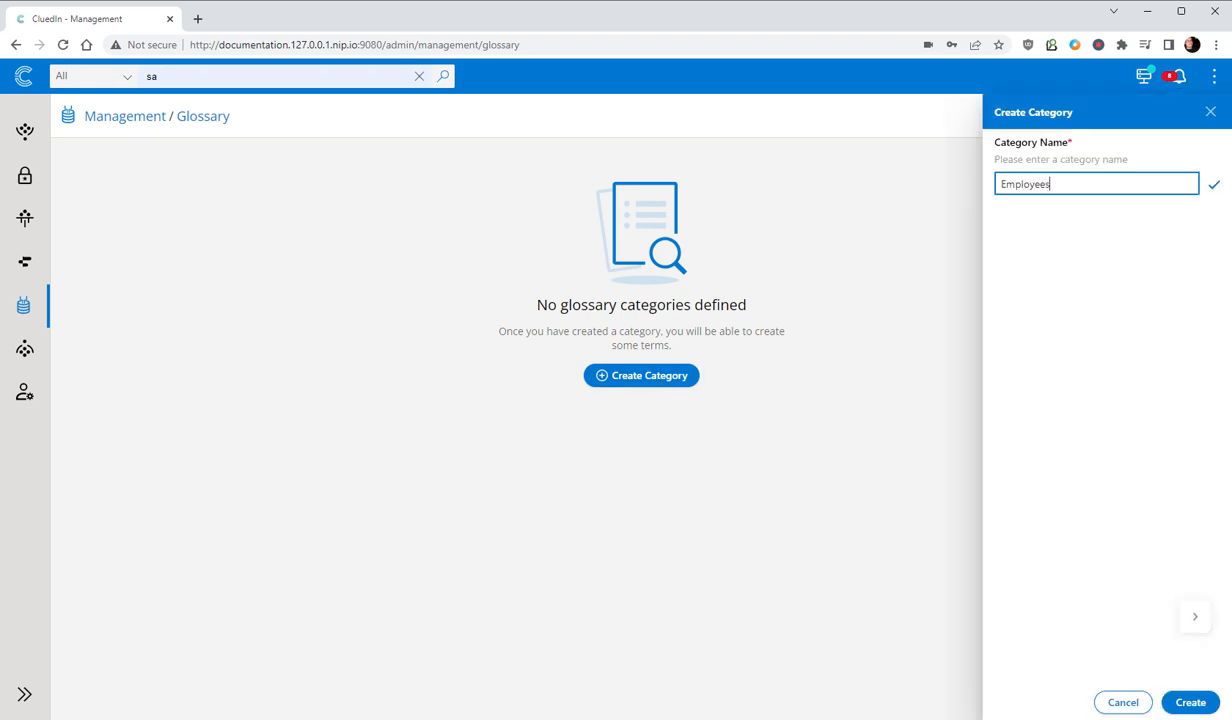
key("Return")
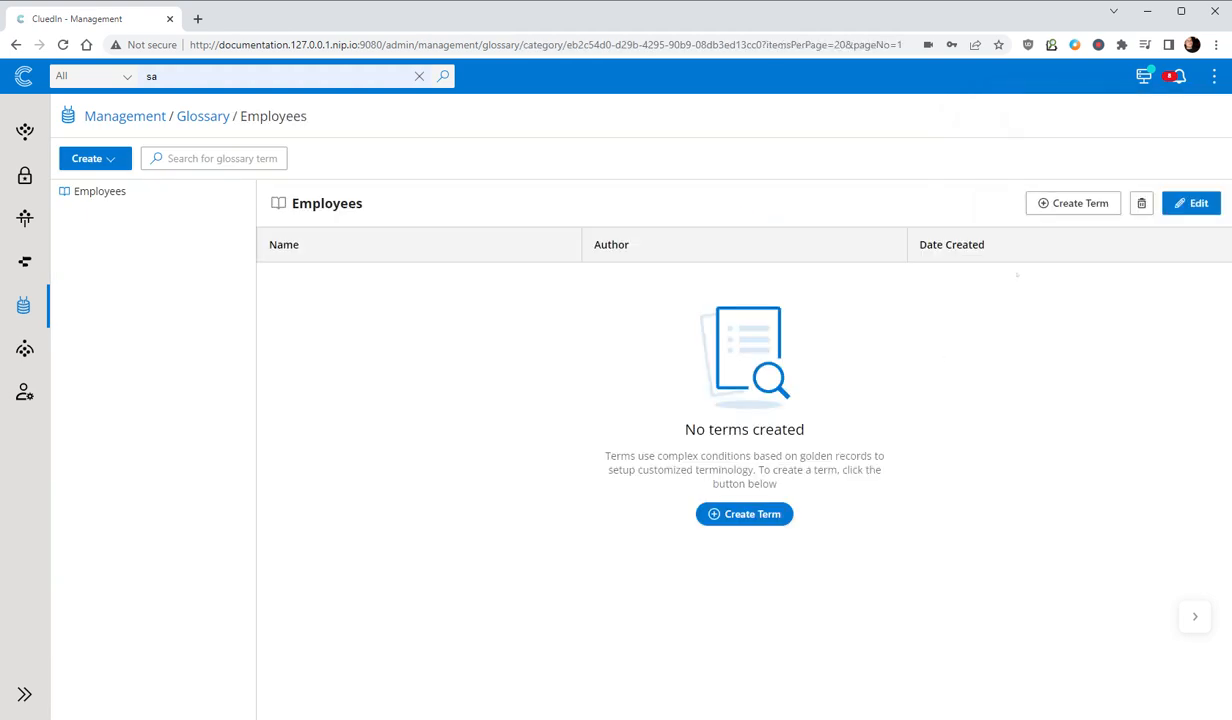
- Create a term named IT in the existing Employees category
left_click(1045, 201)
type("IT")
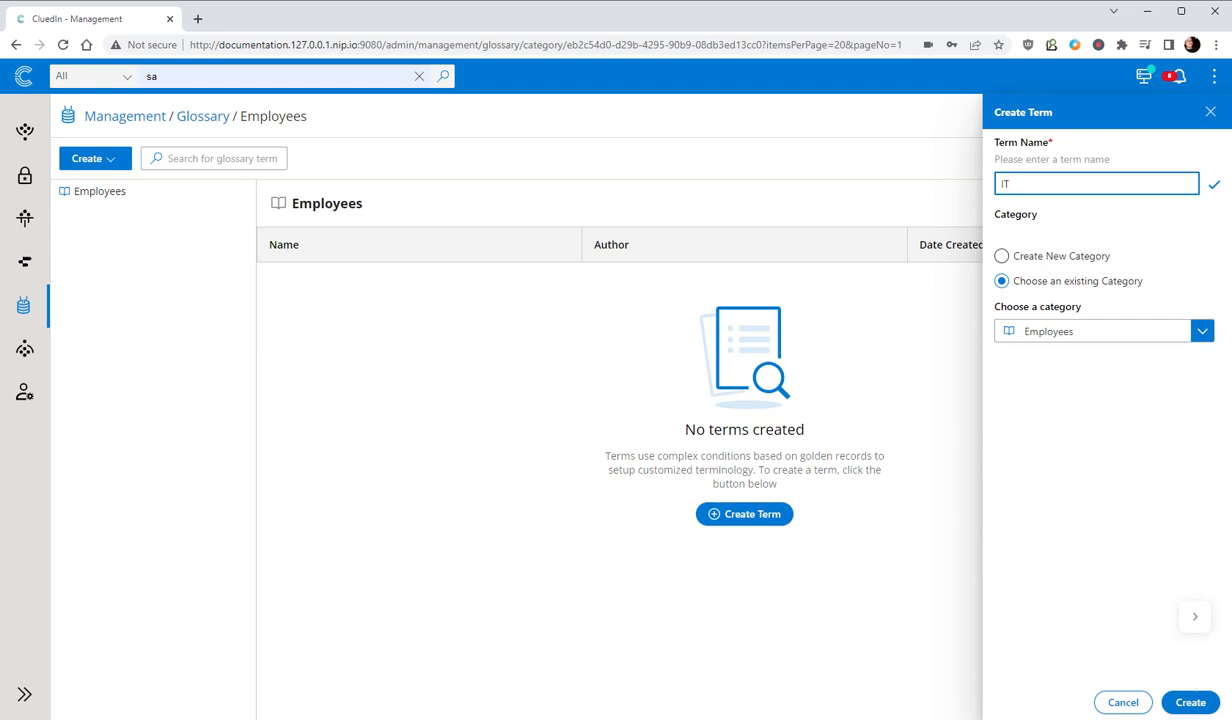
left_click(1198, 706)
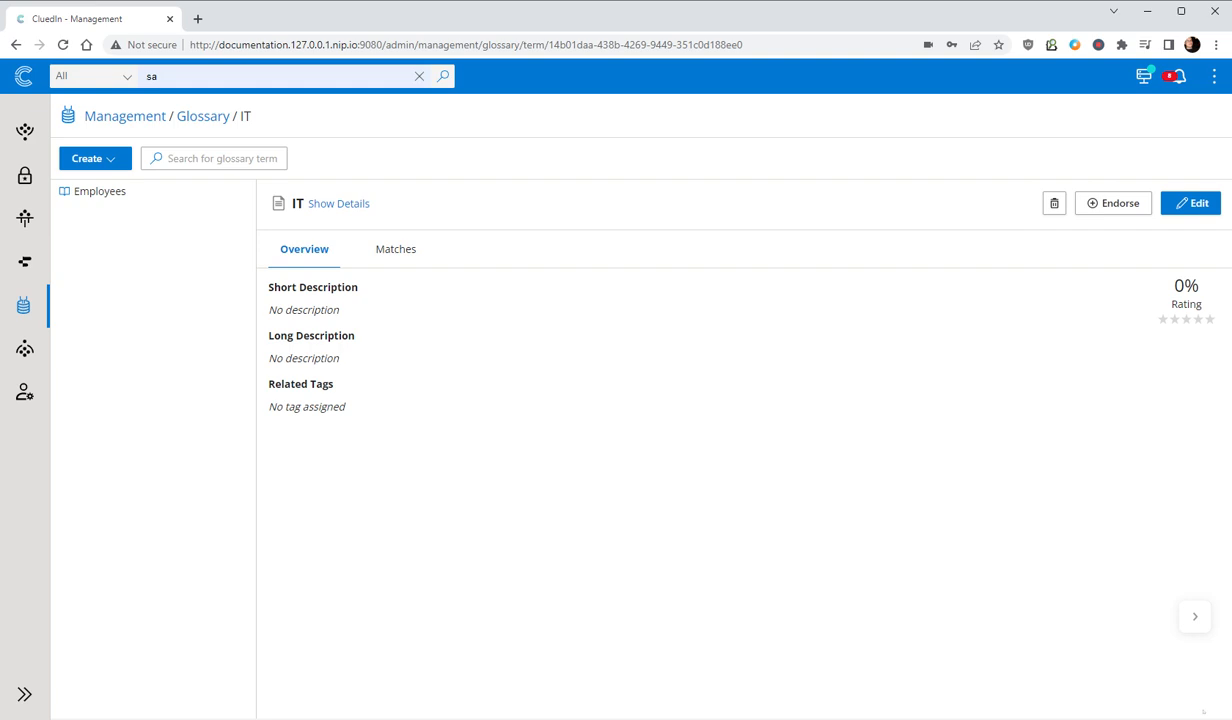
- Edit the IT term and enter "All technical staff" as a numbered list item in its long description
left_click(1190, 203)
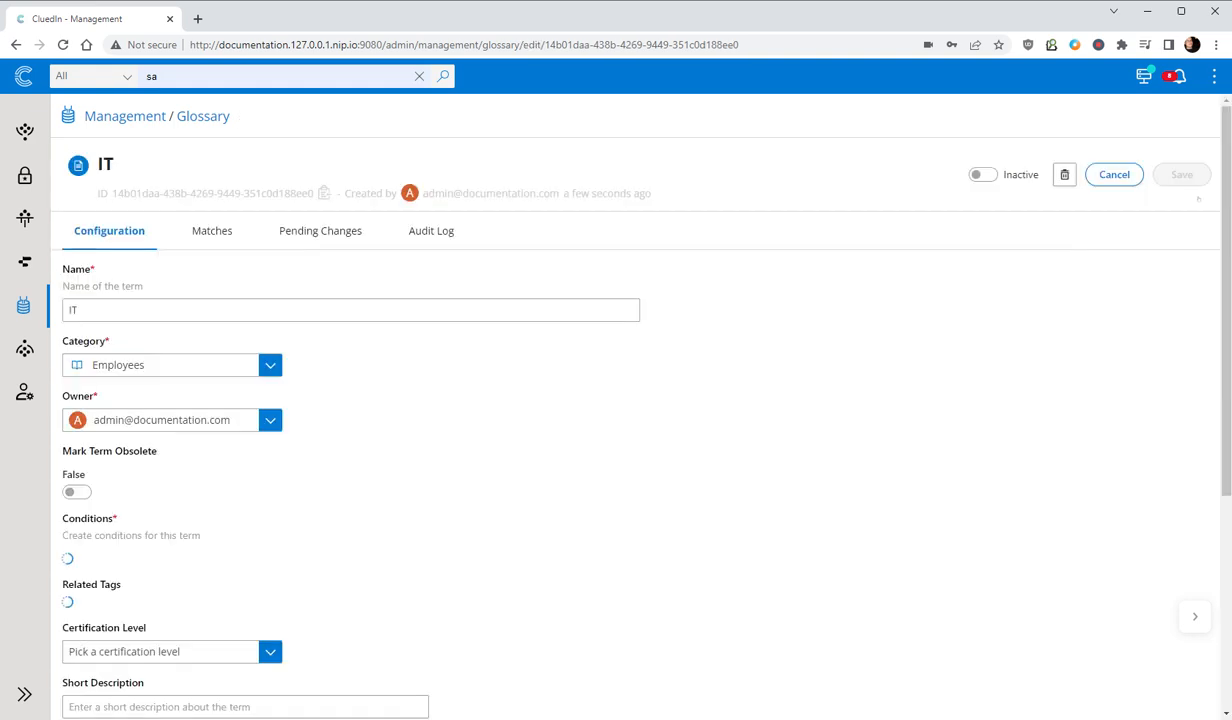
scroll(221, 603, "down", 4)
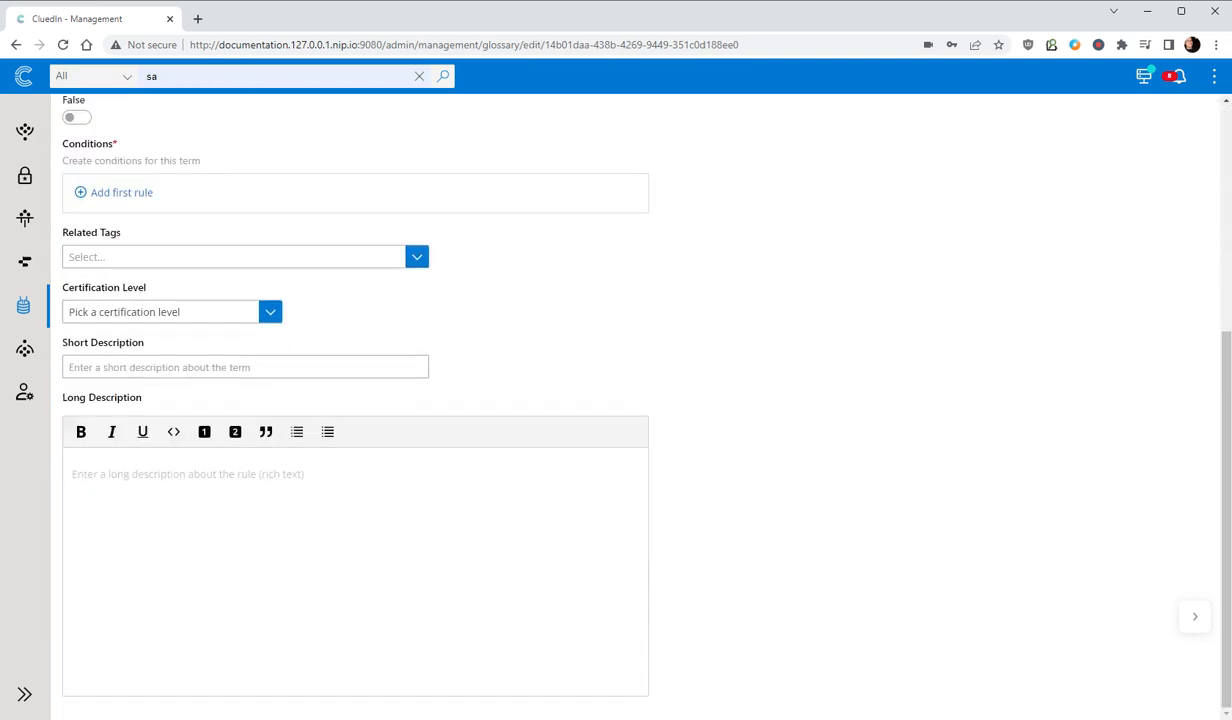
left_click(297, 431)
type("All technical staff")
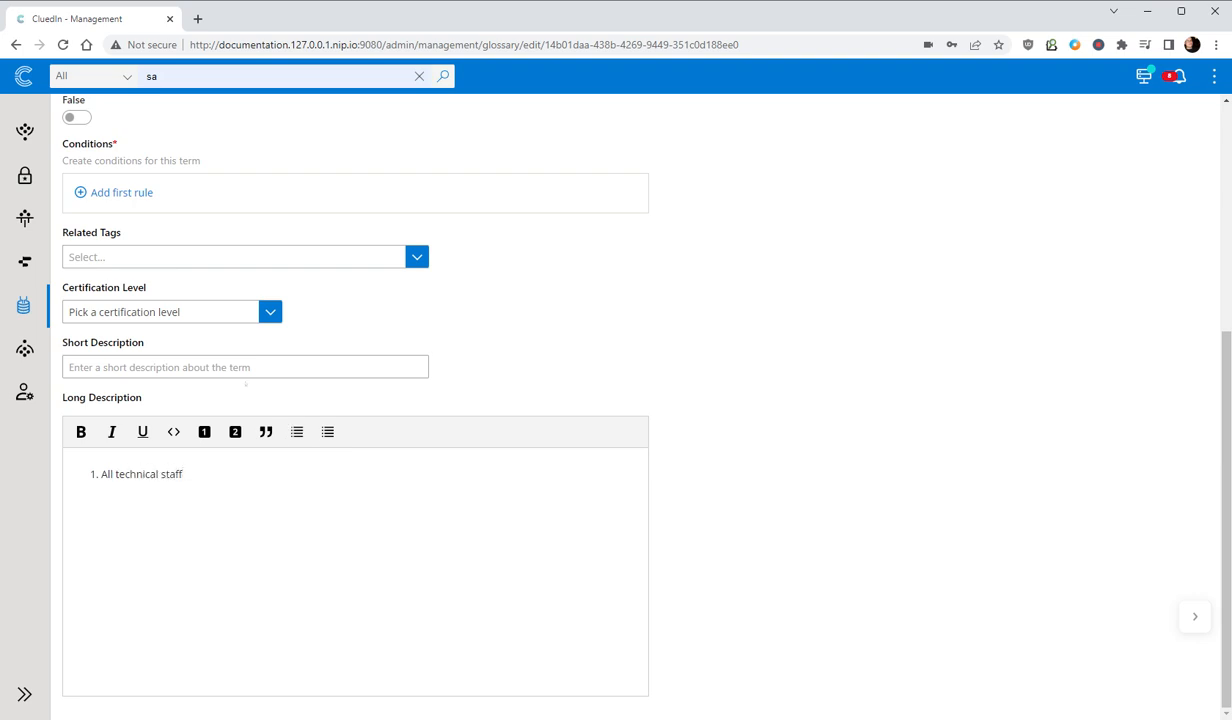
- Enter "Technical Staff" as the term's short description and set its certification level to Bronze
left_click(245, 367)
type("Technical Staff")
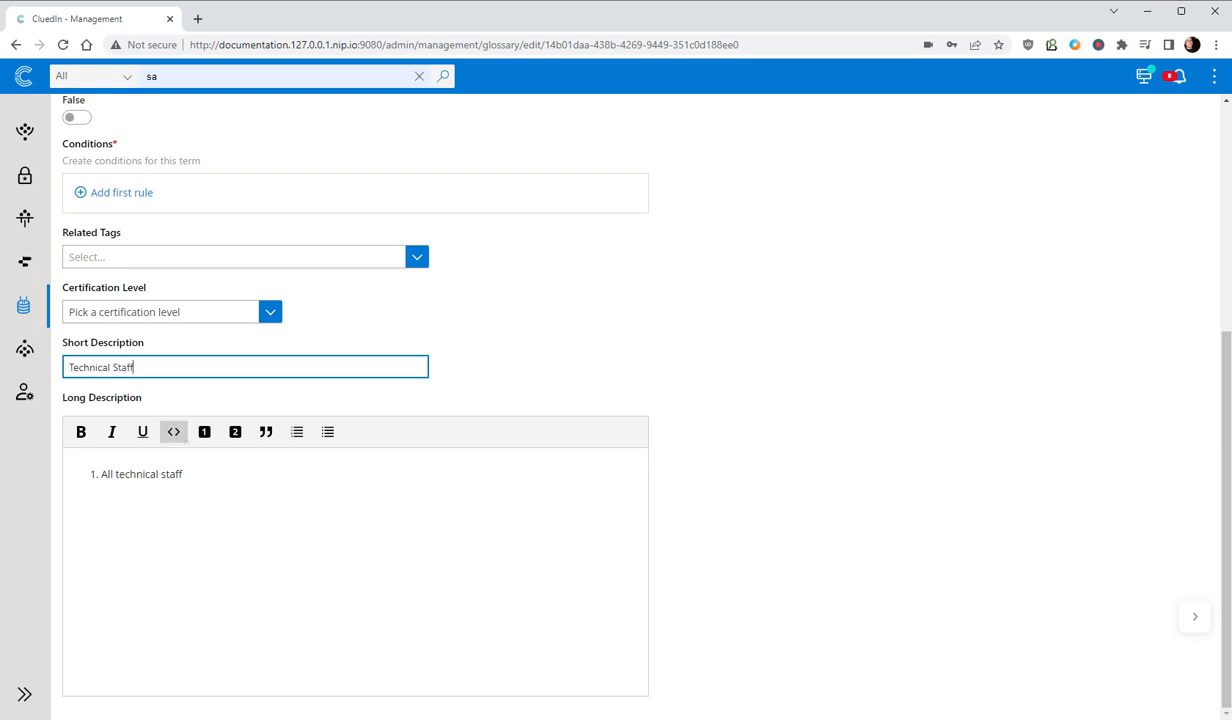
scroll(183, 436, "up", 1)
left_click(181, 382)
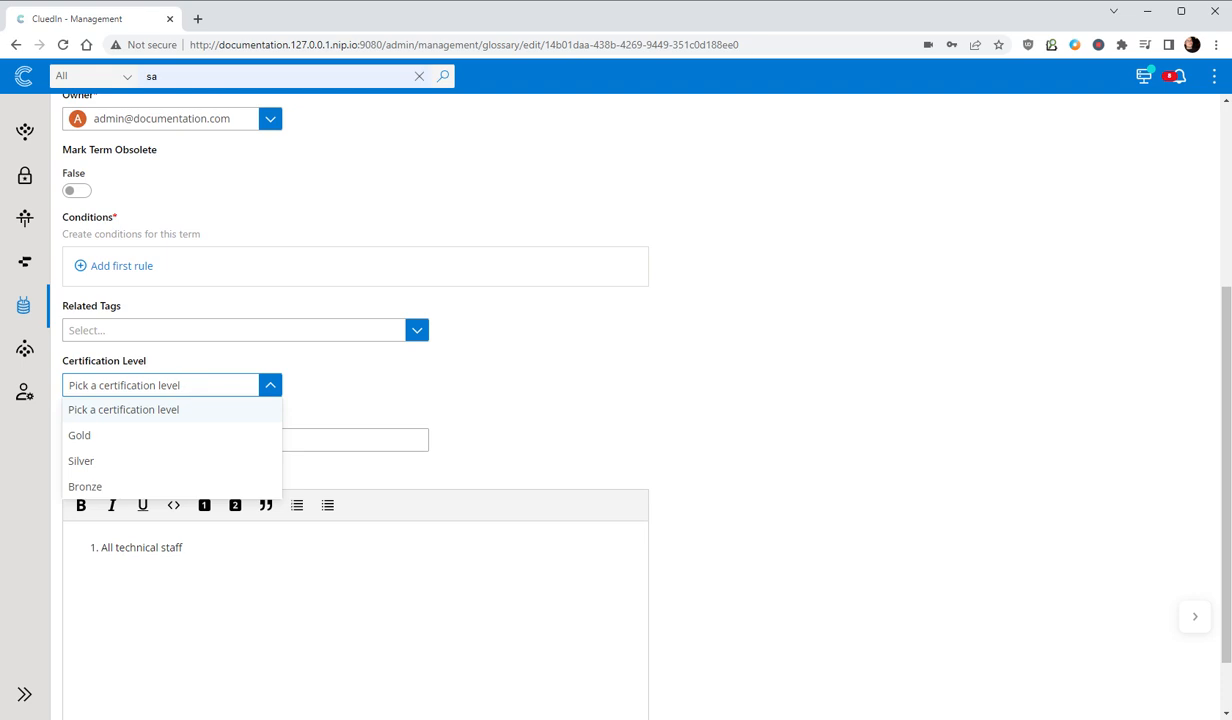
left_click(110, 488)
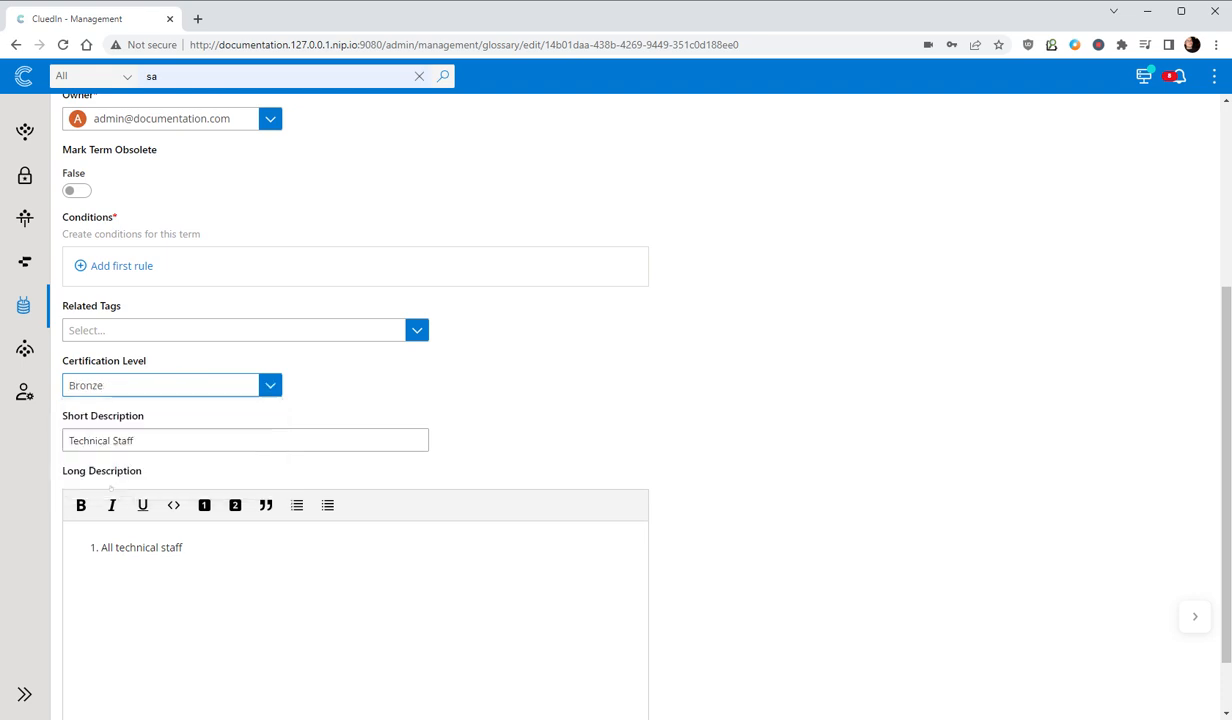
- Add the first condition rule to the term, based on the vocabulary key user.jobTitle
scroll(361, 482, "up", 2)
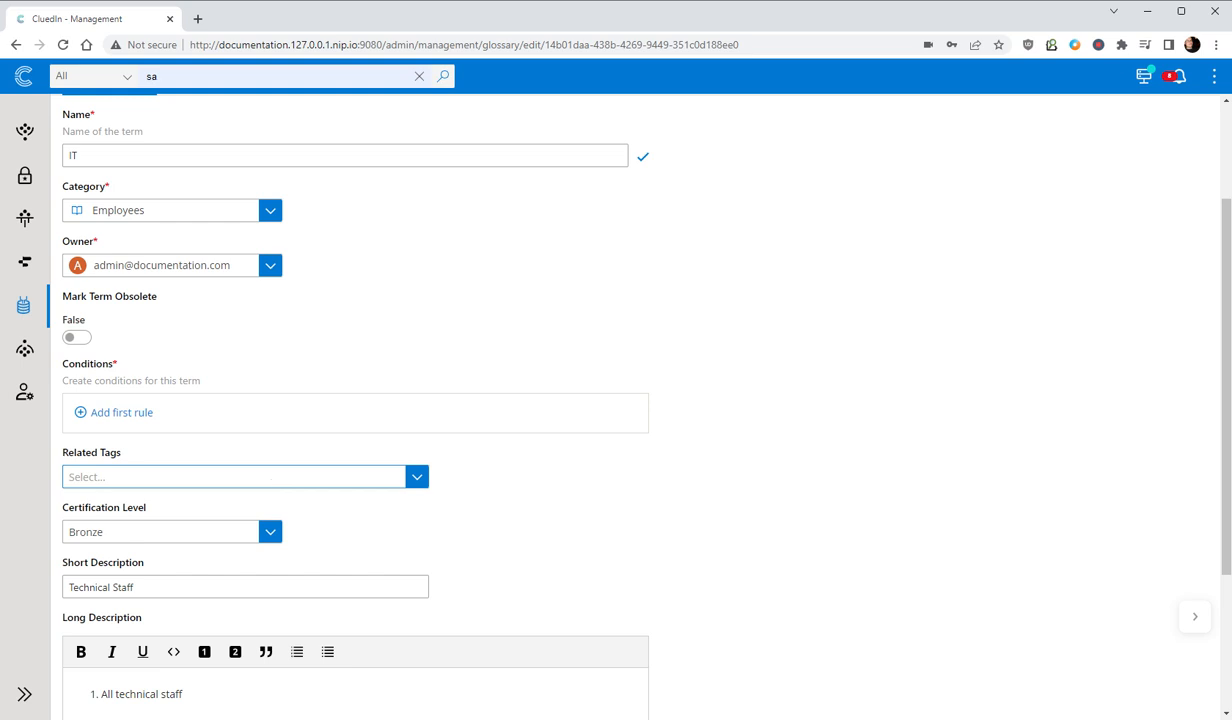
left_click(118, 414)
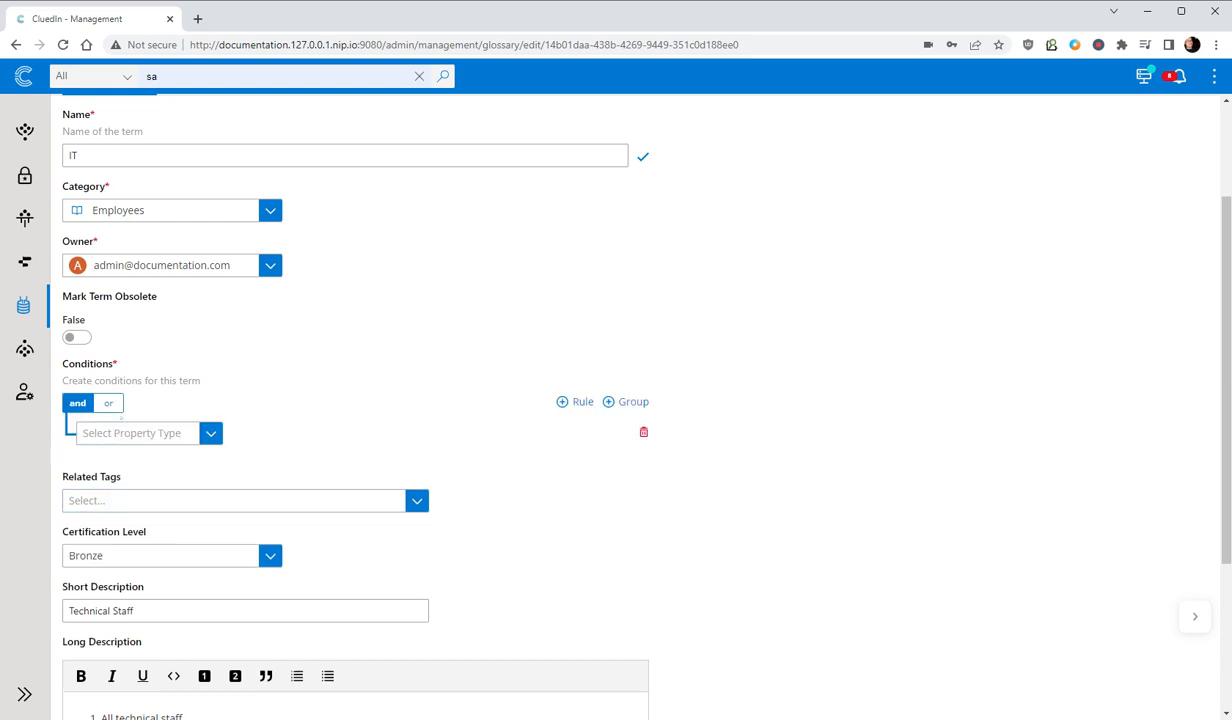
left_click(140, 433)
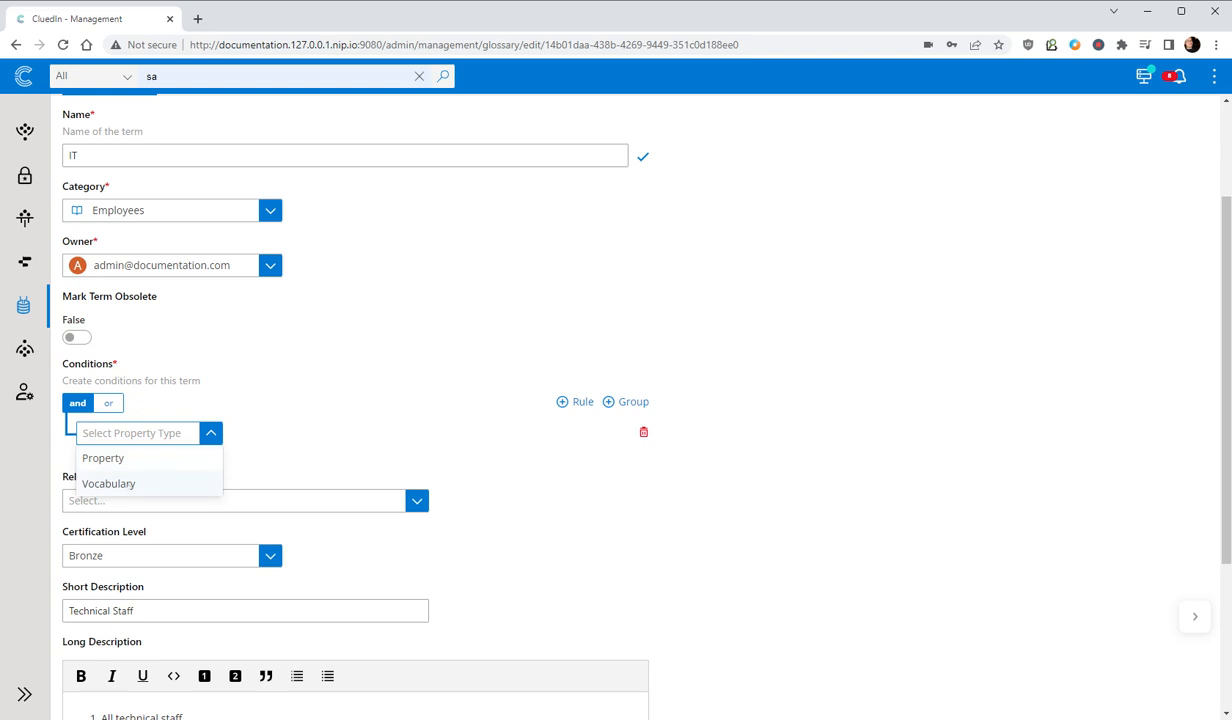
left_click(110, 483)
left_click(361, 432)
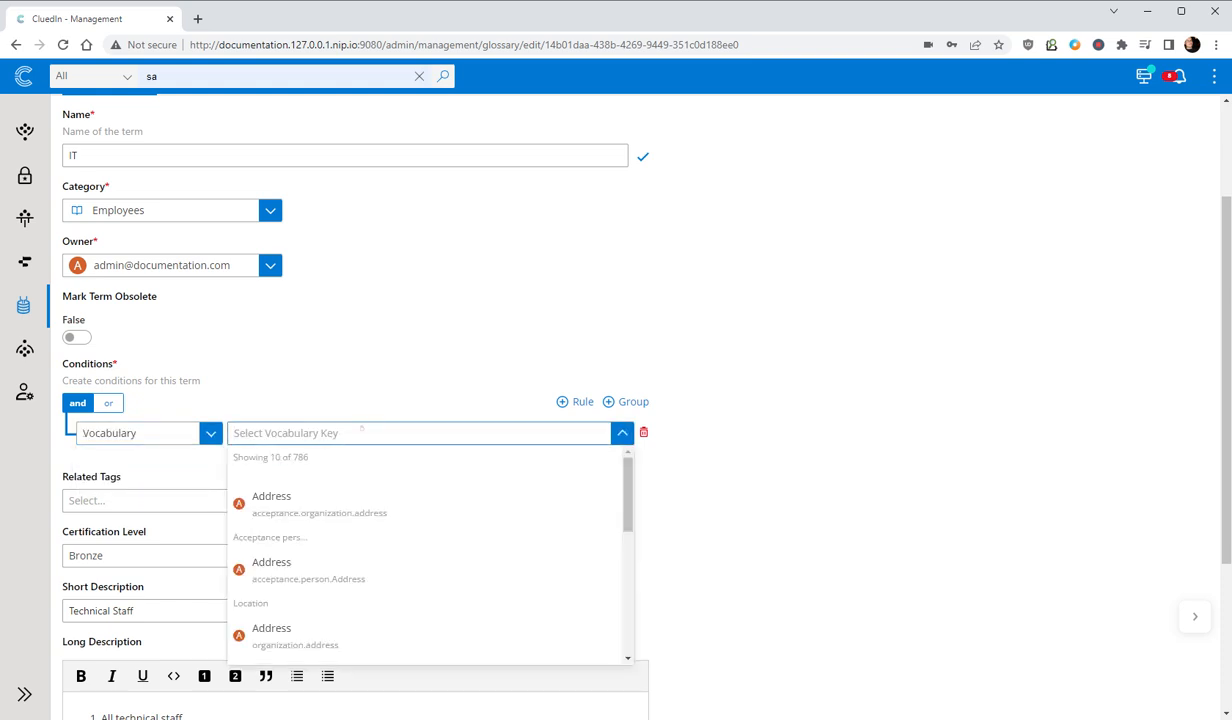
type("user.")
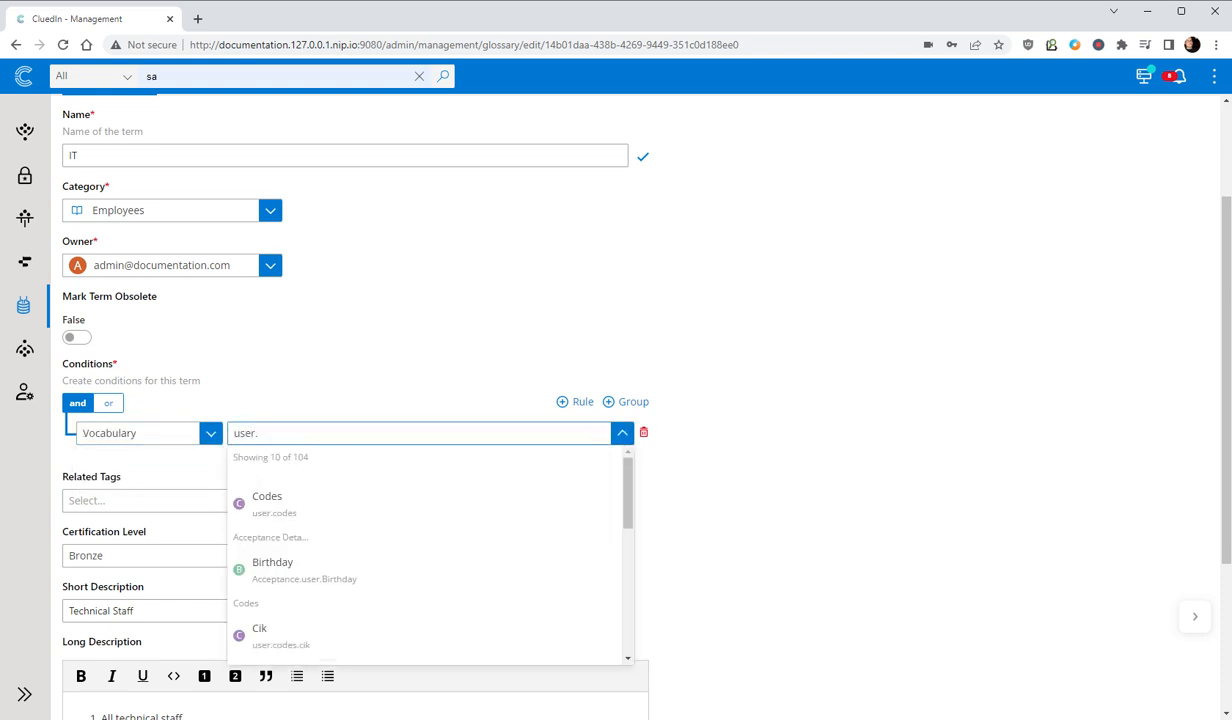
type("jobTit")
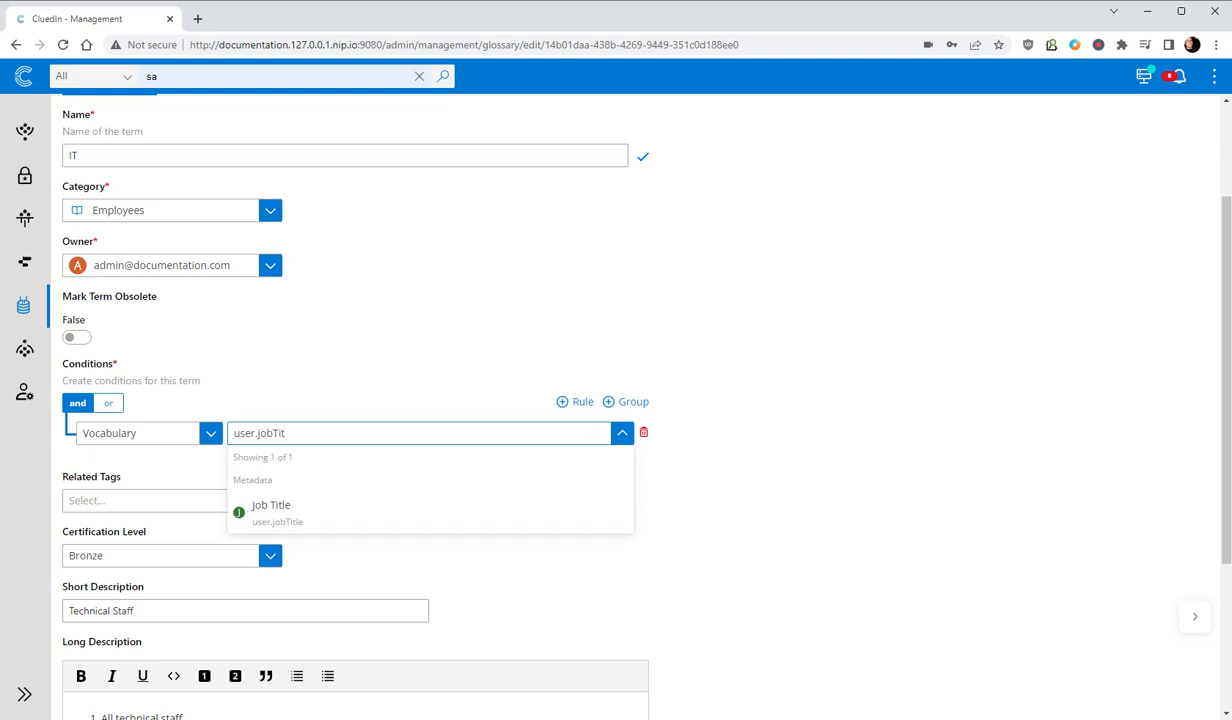
left_click(285, 507)
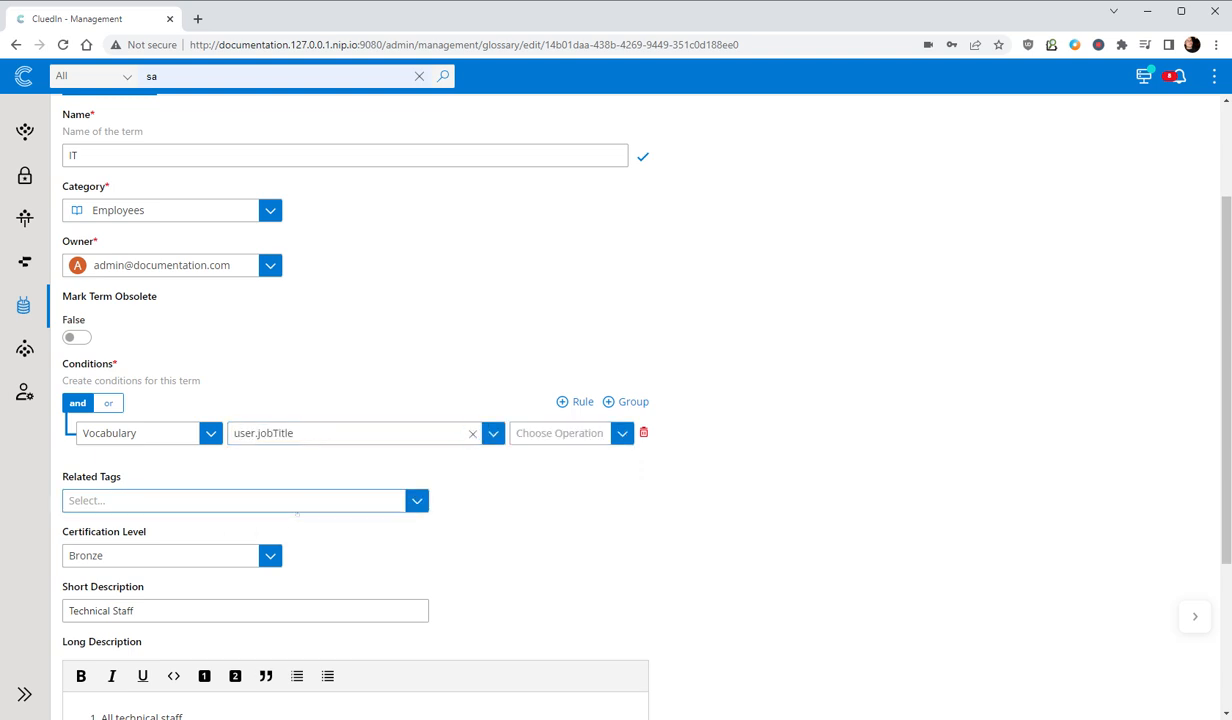
- Set the first rule's operation to Equals with the value Senior Developer
left_click(560, 433)
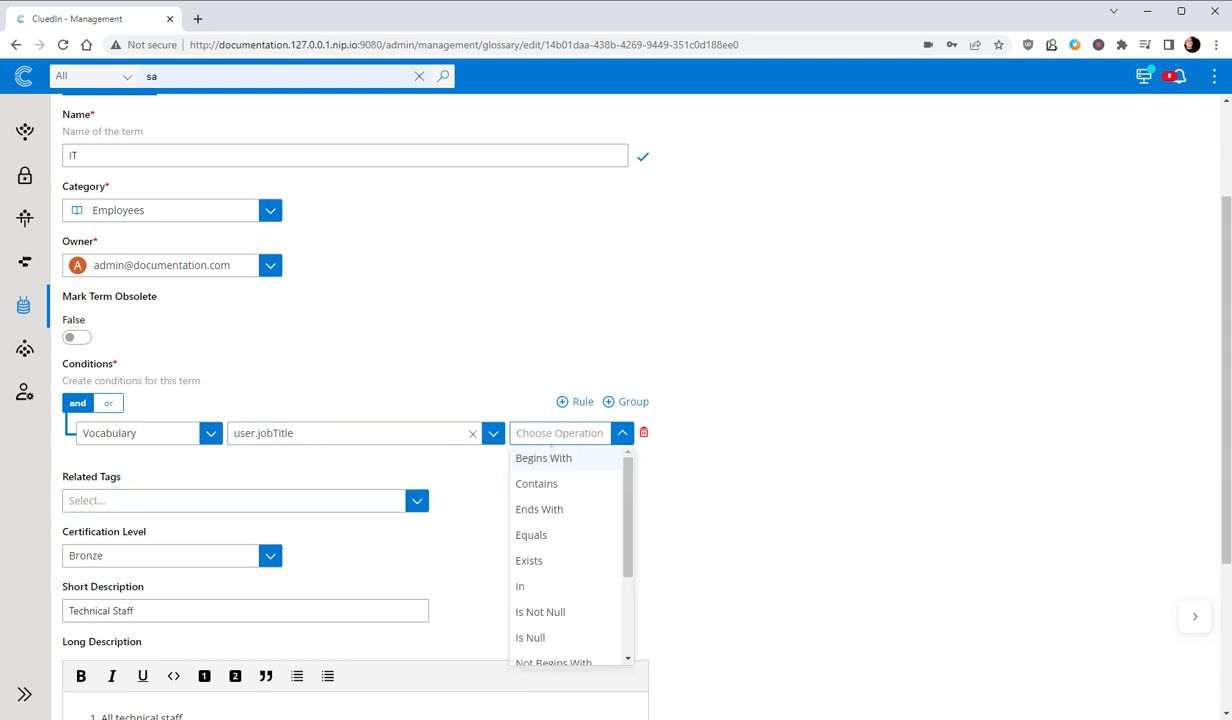
left_click(549, 536)
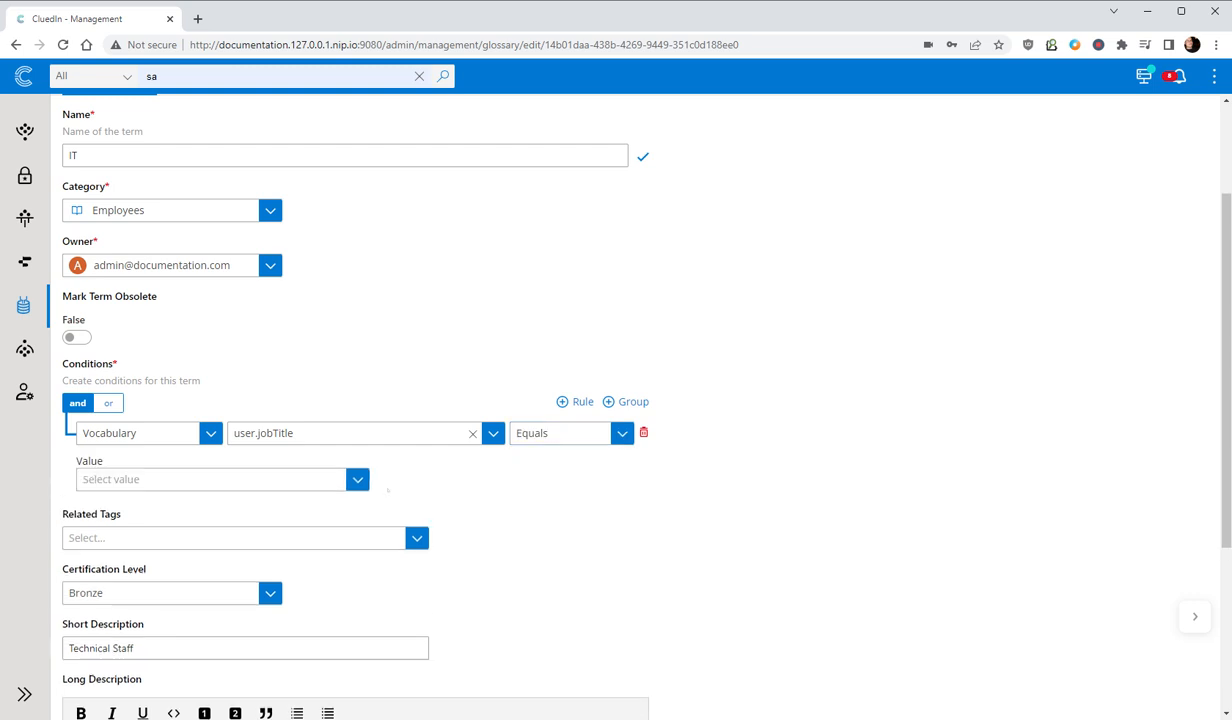
left_click(345, 479)
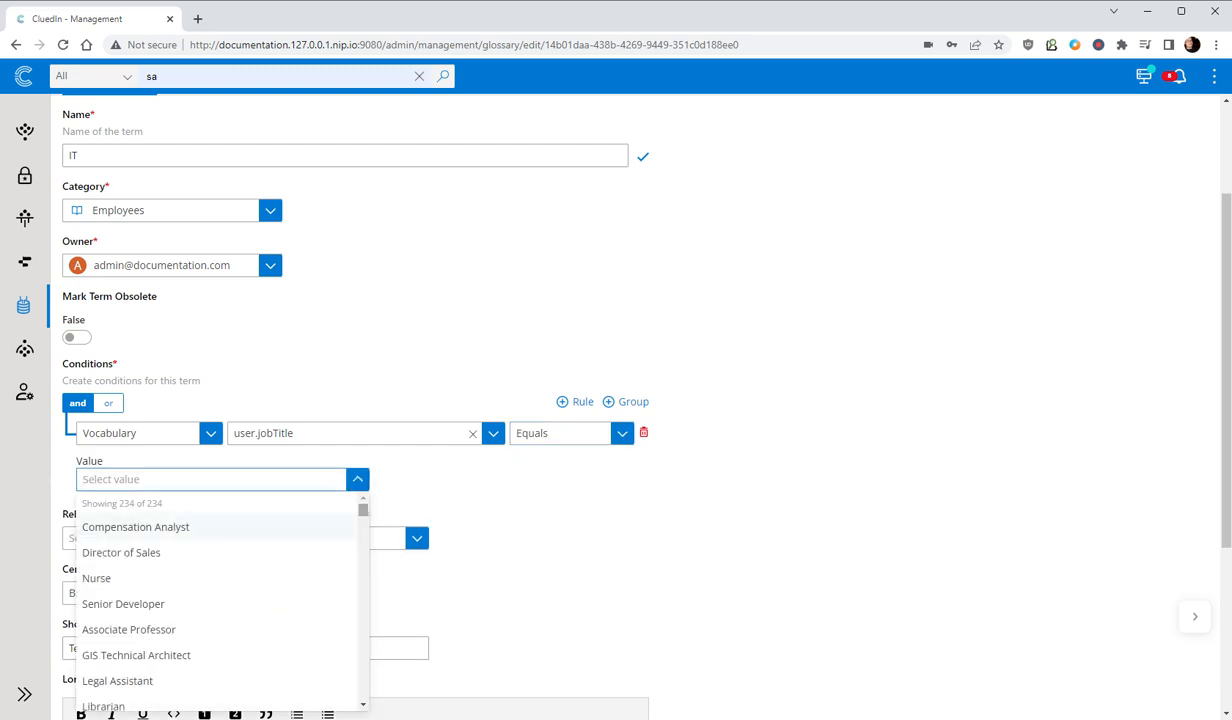
scroll(220, 600, "down", 5)
scroll(220, 600, "up", 5)
left_click(127, 604)
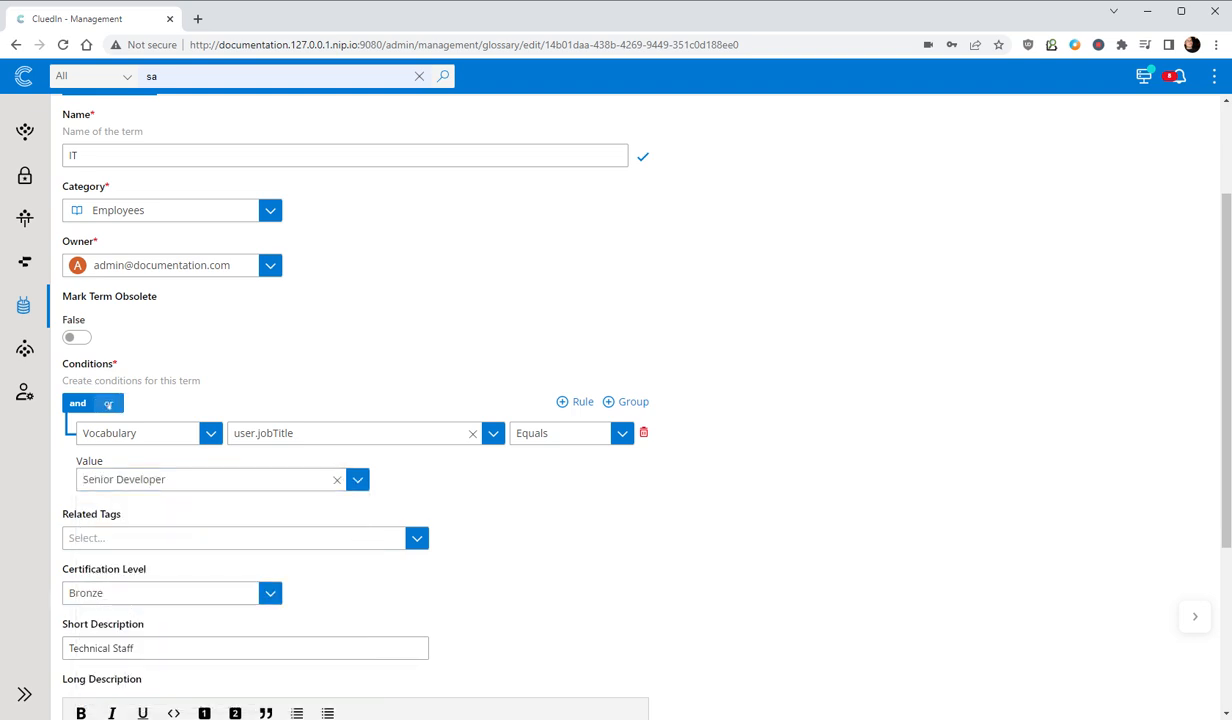
- Switch the conditions to "or" logic and add a second rule based on the vocabulary key user.jobTitle
left_click(108, 404)
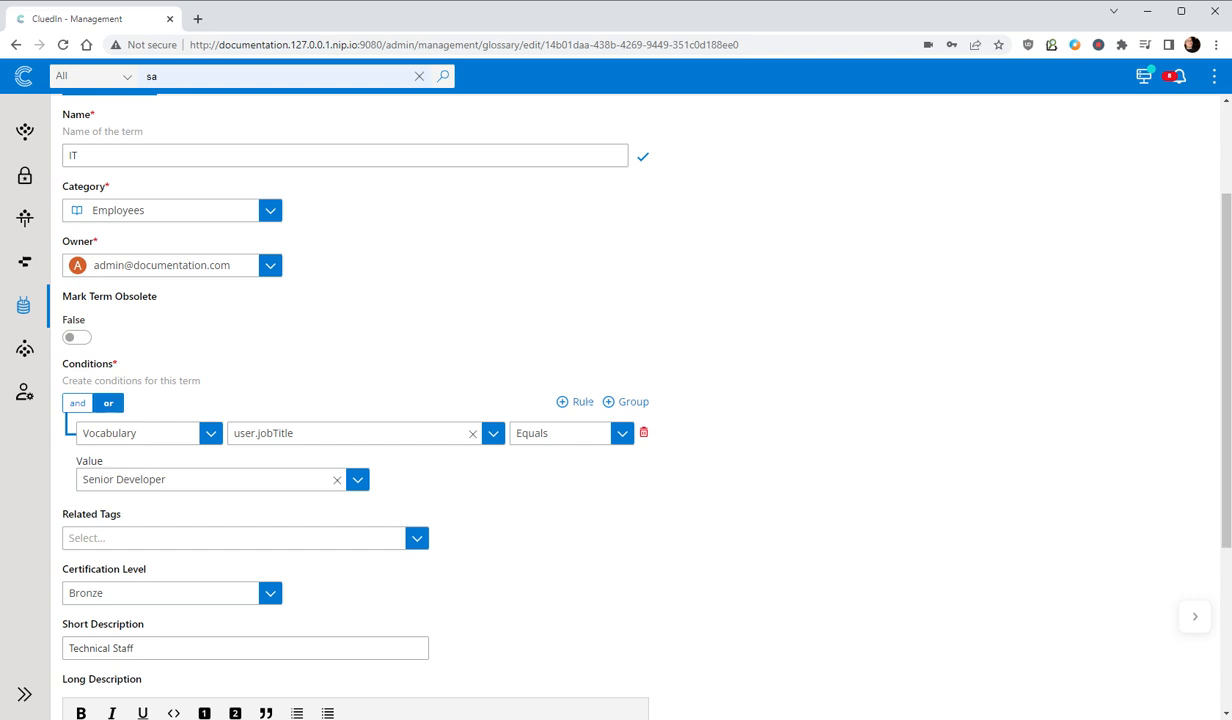
left_click(590, 402)
left_click(158, 521)
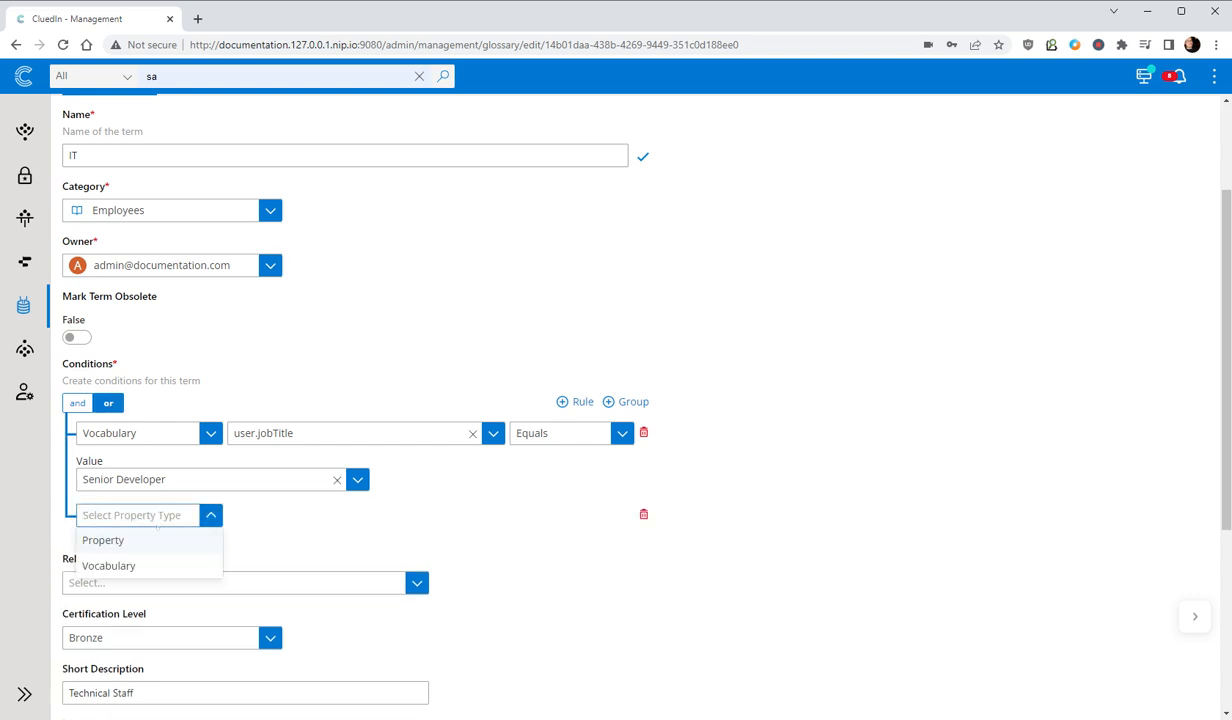
left_click(125, 562)
left_click(286, 518)
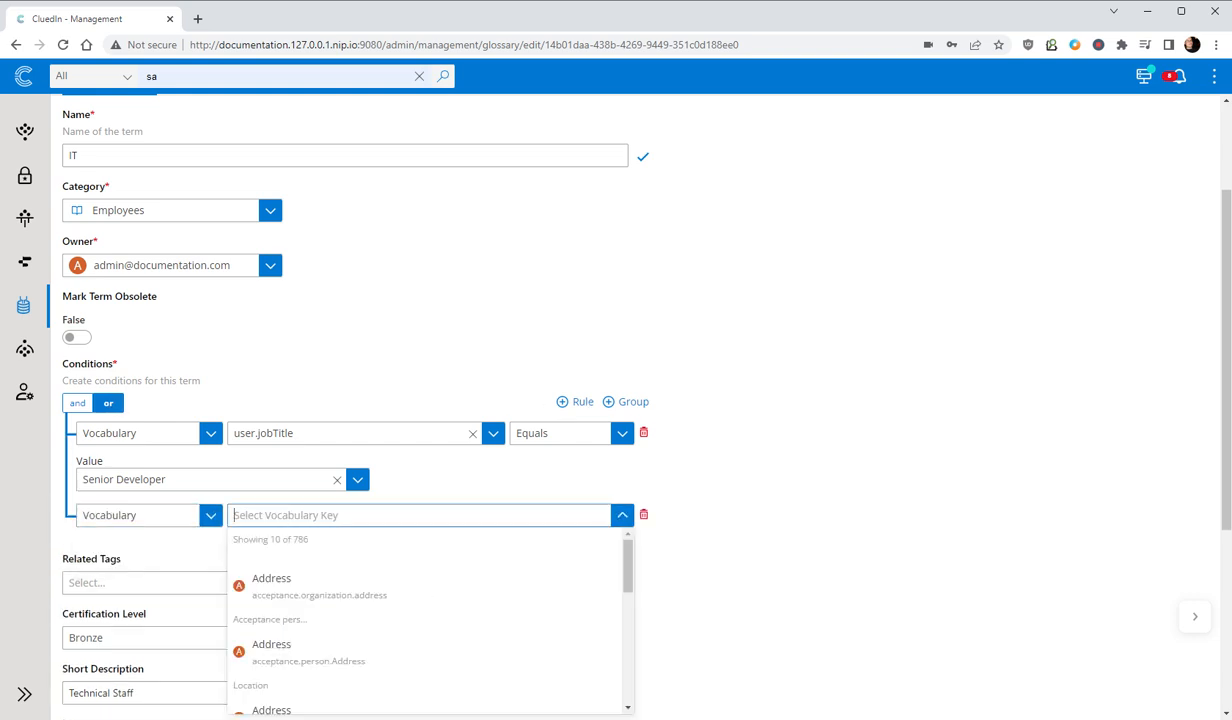
type("user.job")
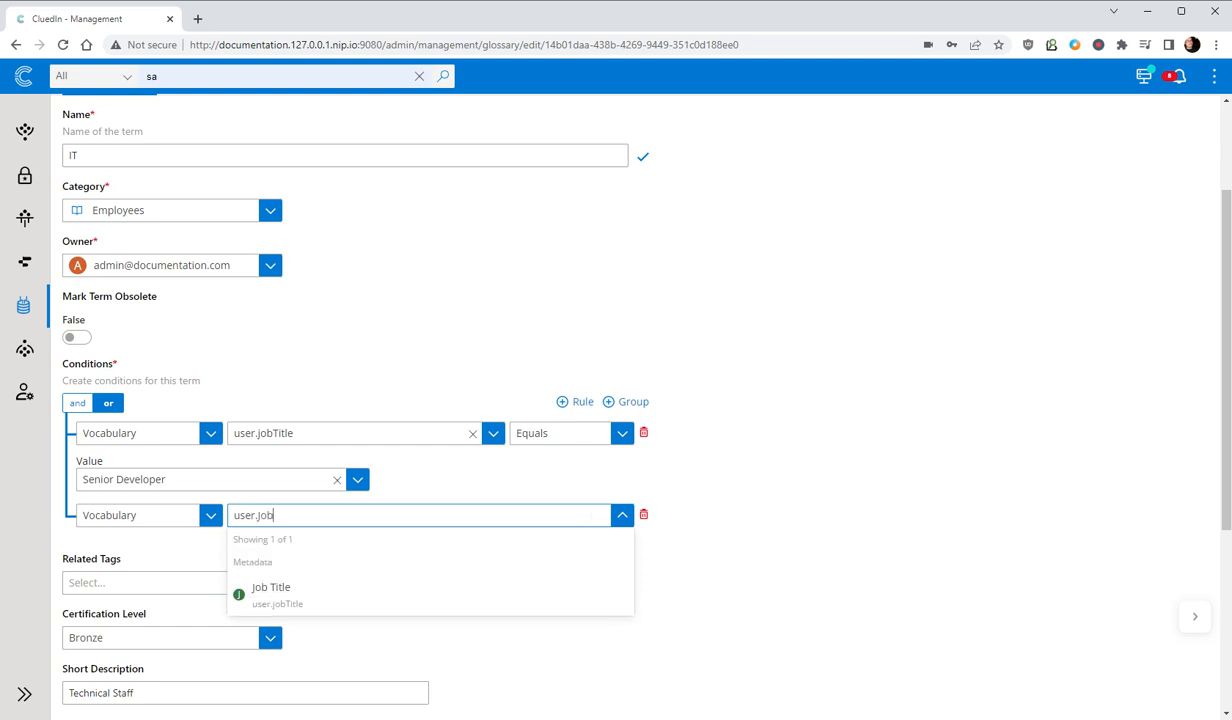
left_click(292, 593)
- Set the second rule's operation to Equals with the value Information Systems Manager
left_click(562, 516)
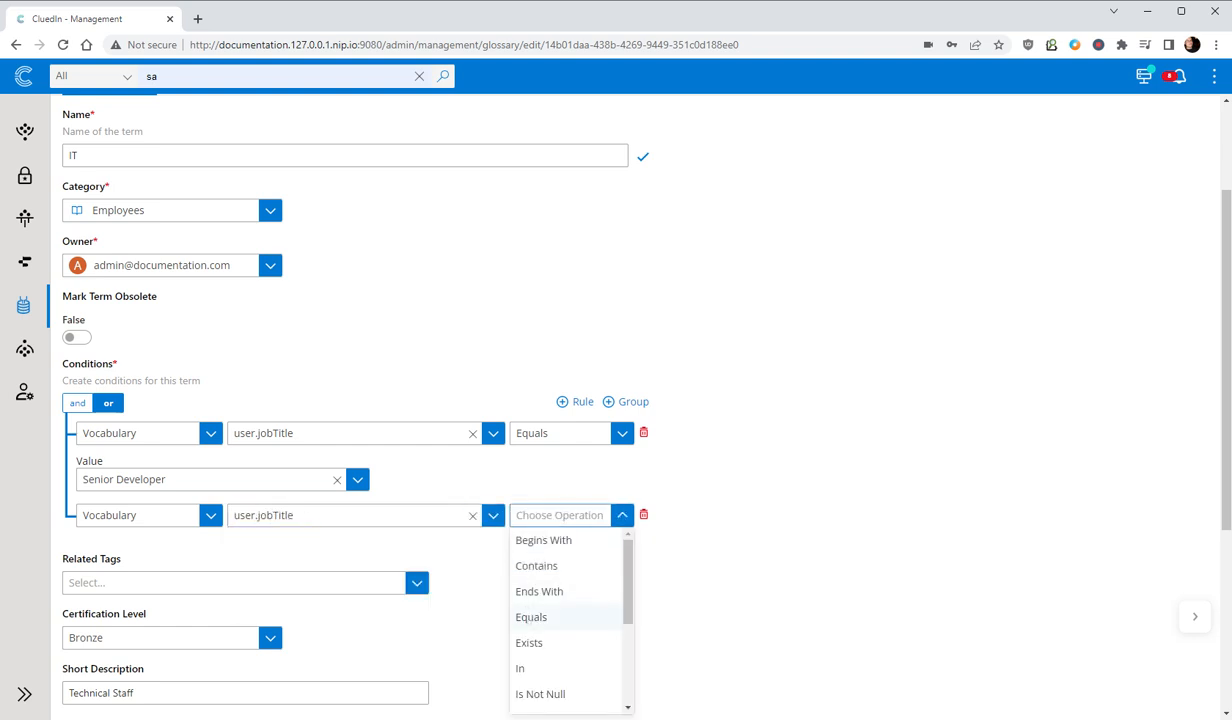
left_click(545, 617)
left_click(275, 561)
scroll(282, 620, "down", 1)
scroll(282, 622, "down", 5)
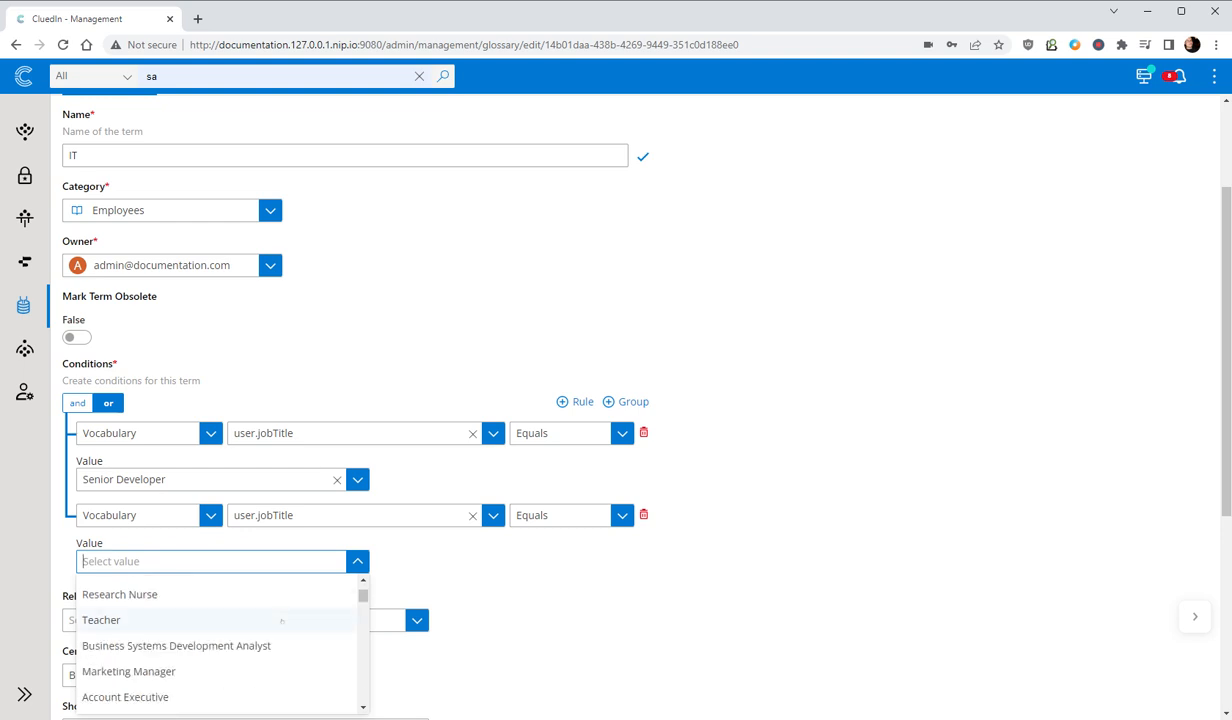
scroll(282, 622, "down", 2)
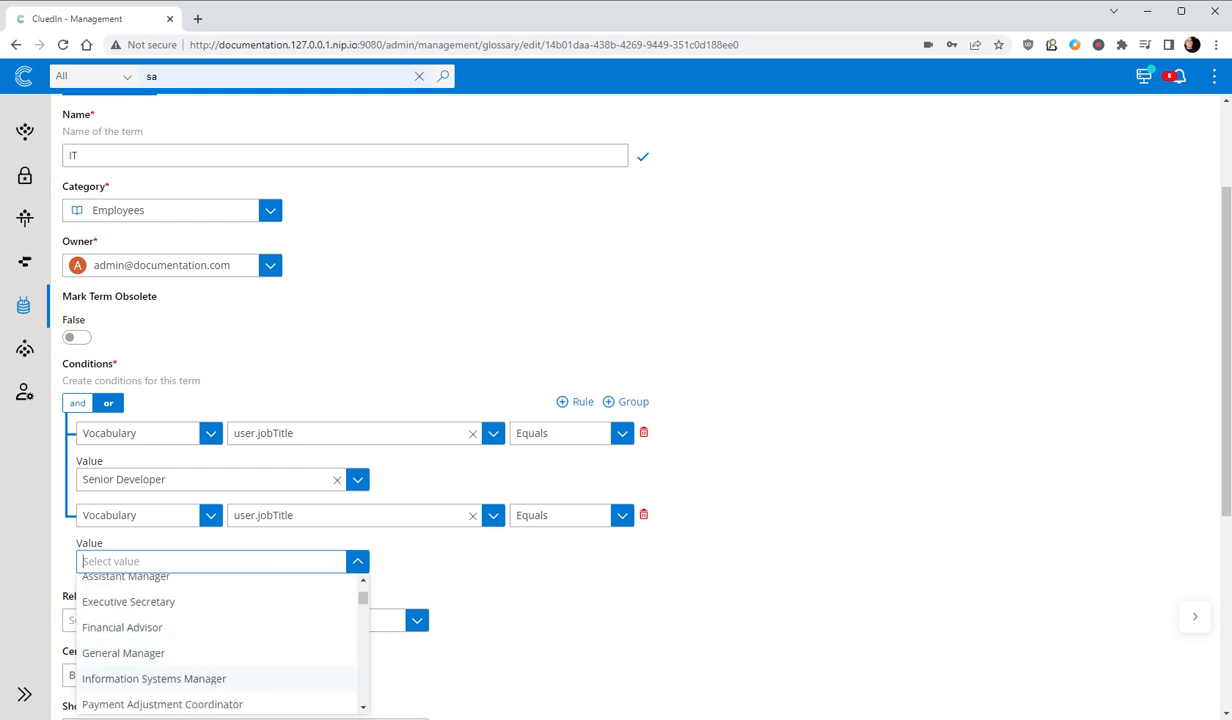
left_click(215, 679)
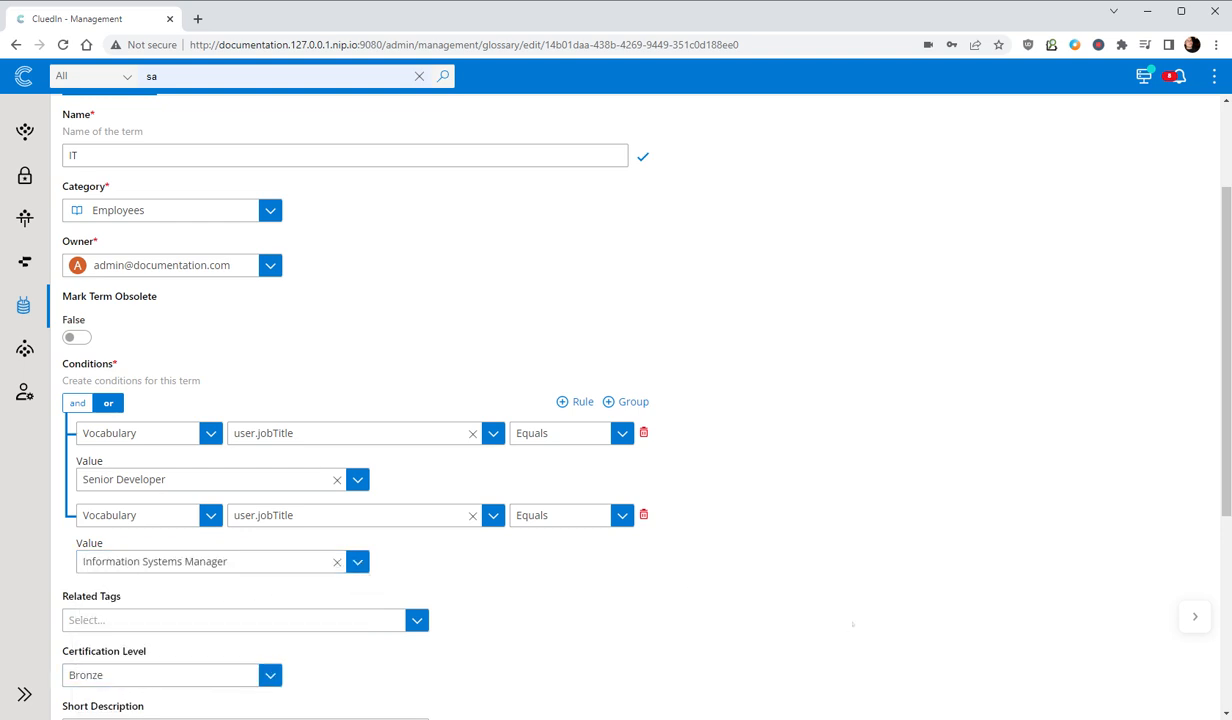
- Save the IT term and switch it to active
scroll(852, 624, "up", 2)
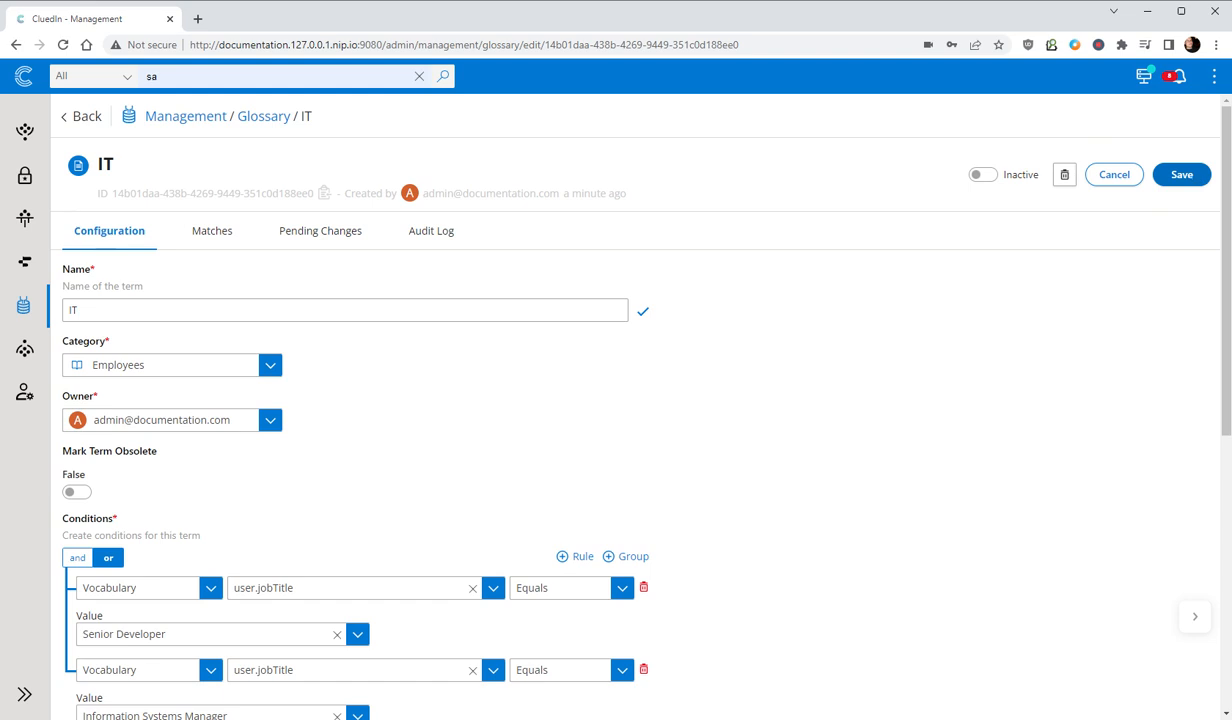
left_click(1181, 174)
left_click(988, 175)
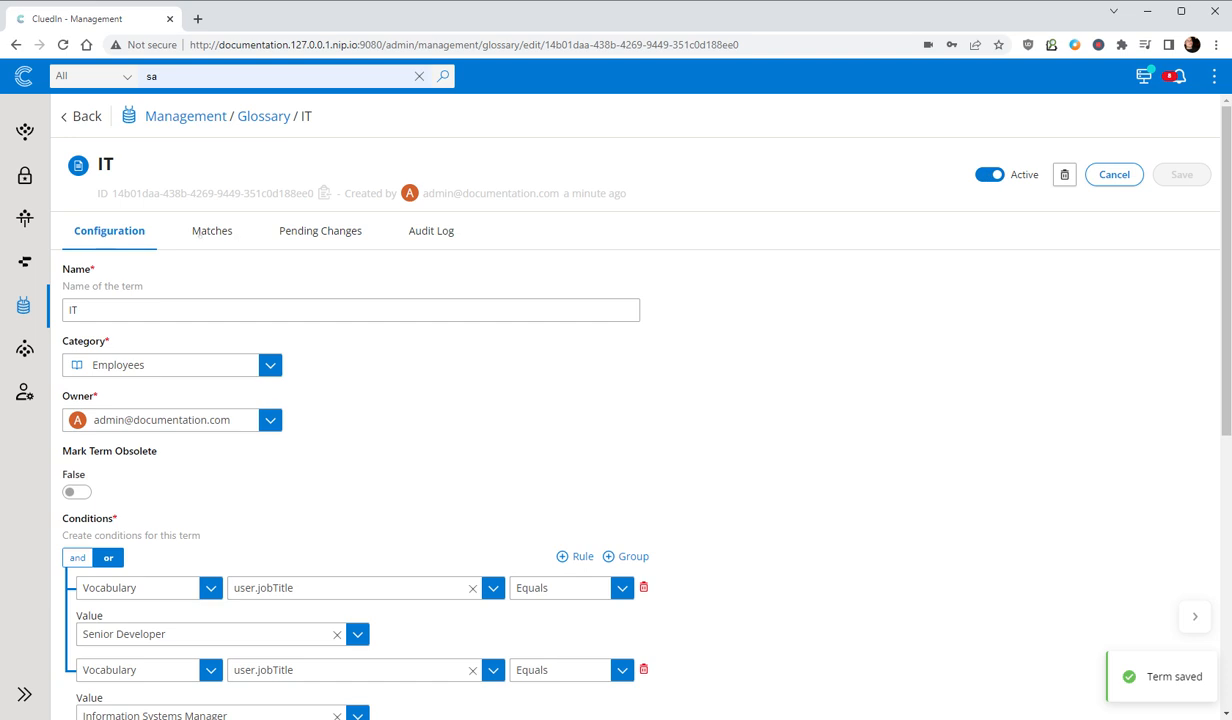
- Review the records matching the IT term, including the second page of matches
left_click(212, 231)
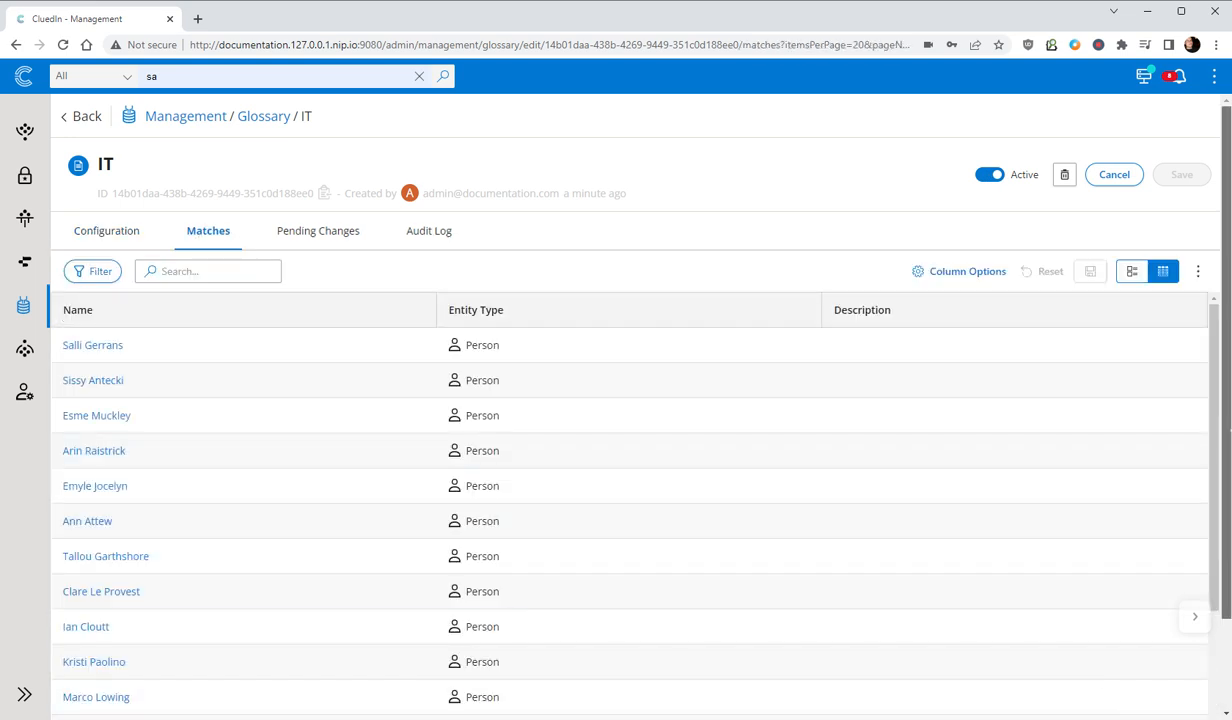
scroll(640, 400, "down", 2)
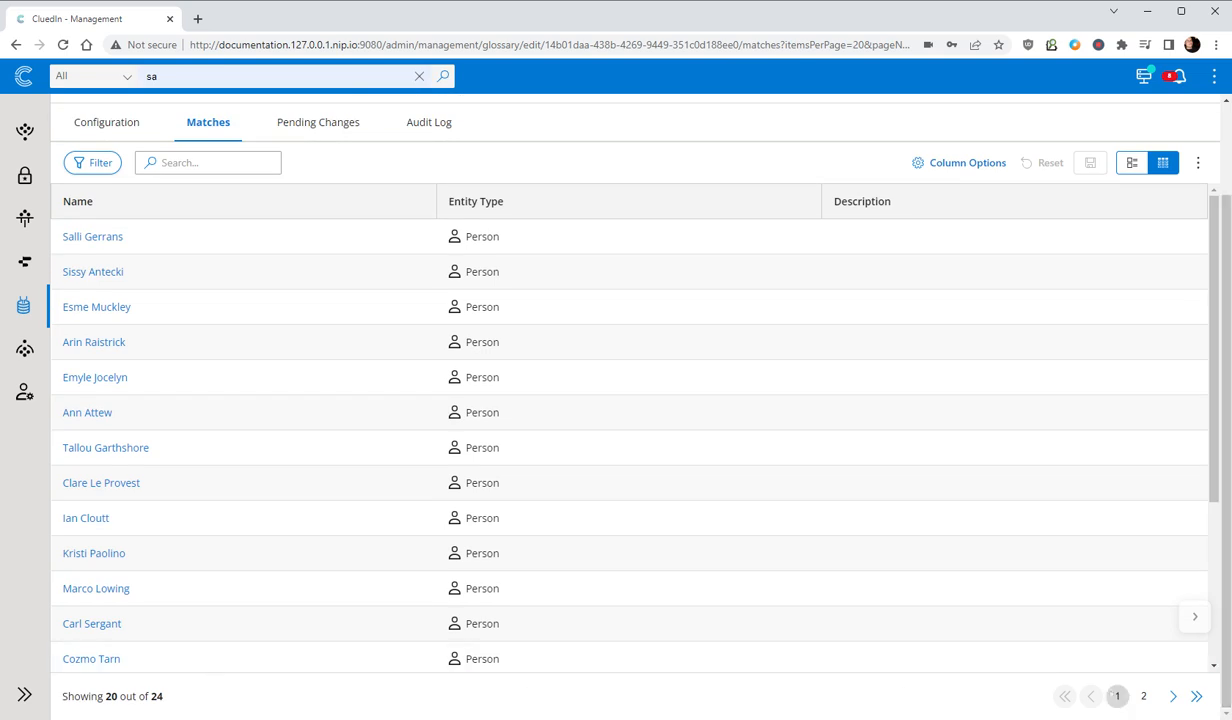
left_click(1143, 696)
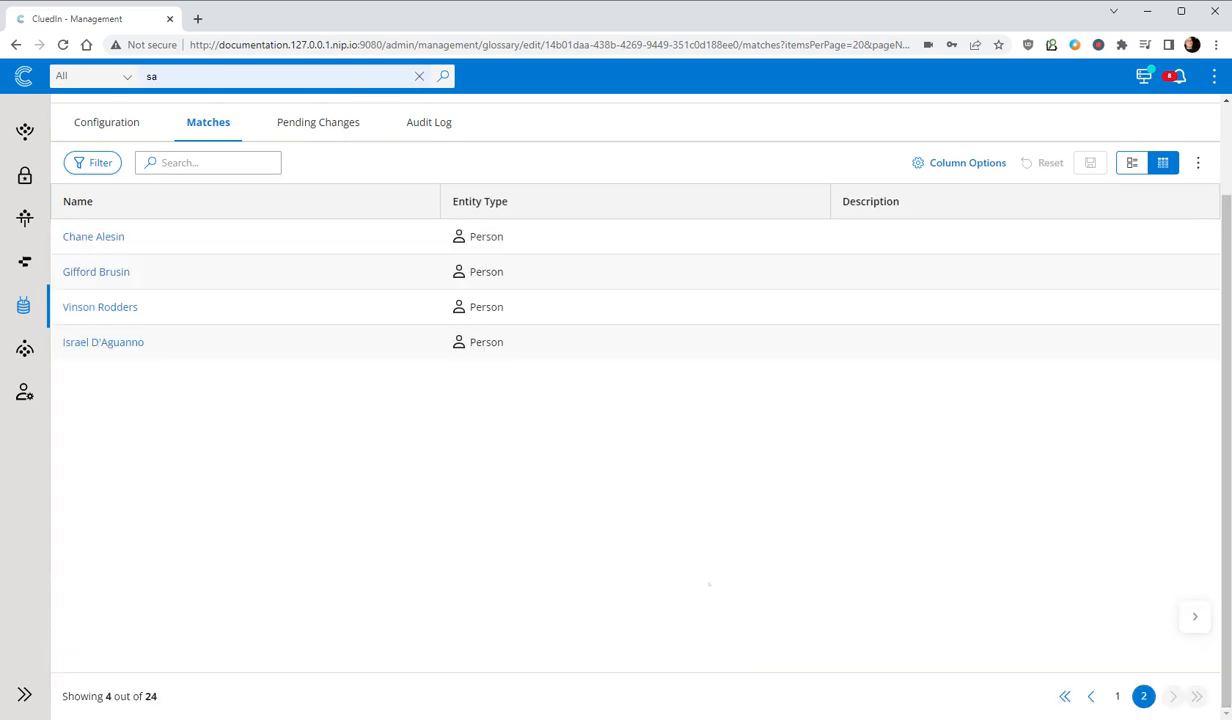
- Clear the global search text, list all records and enable the advanced filter mode
scroll(640, 400, "up", 2)
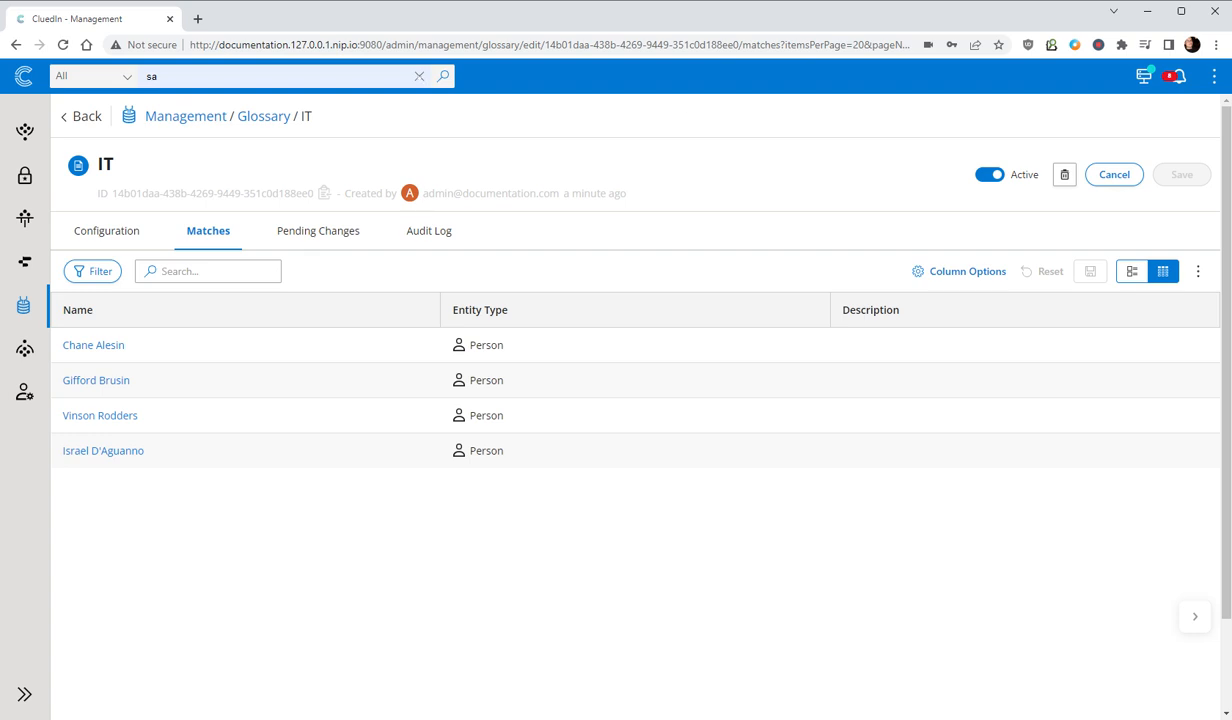
left_click(419, 76)
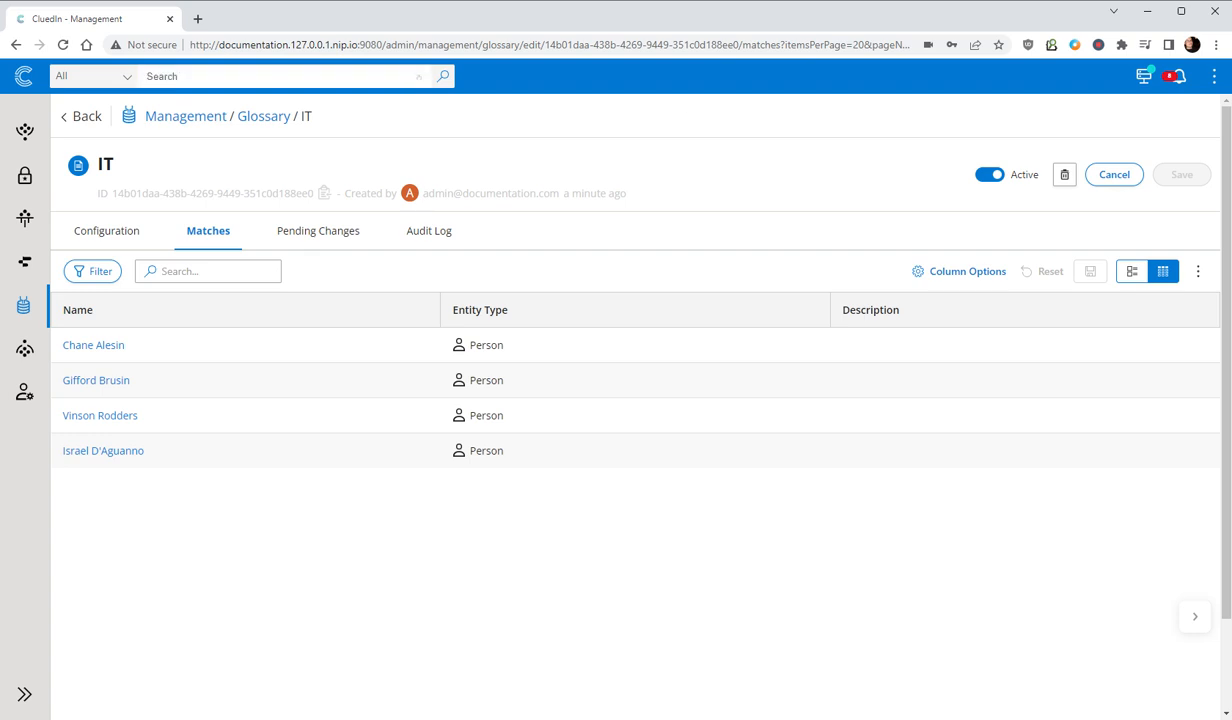
left_click(443, 76)
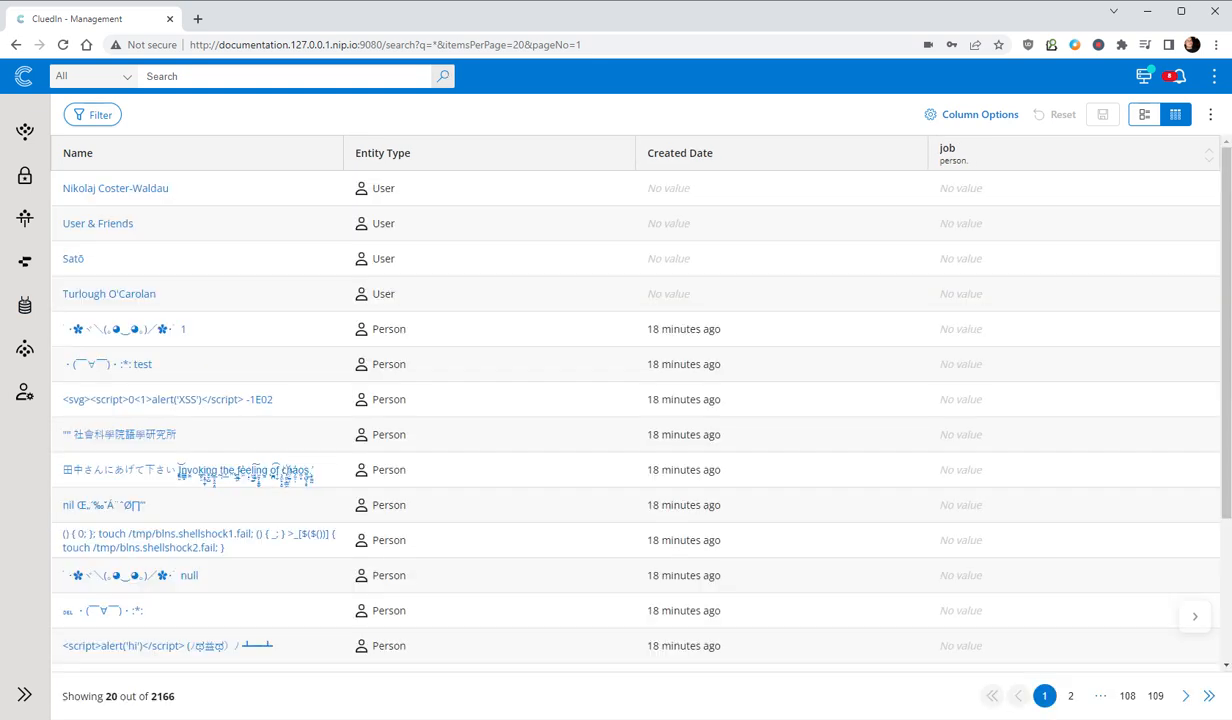
left_click(92, 114)
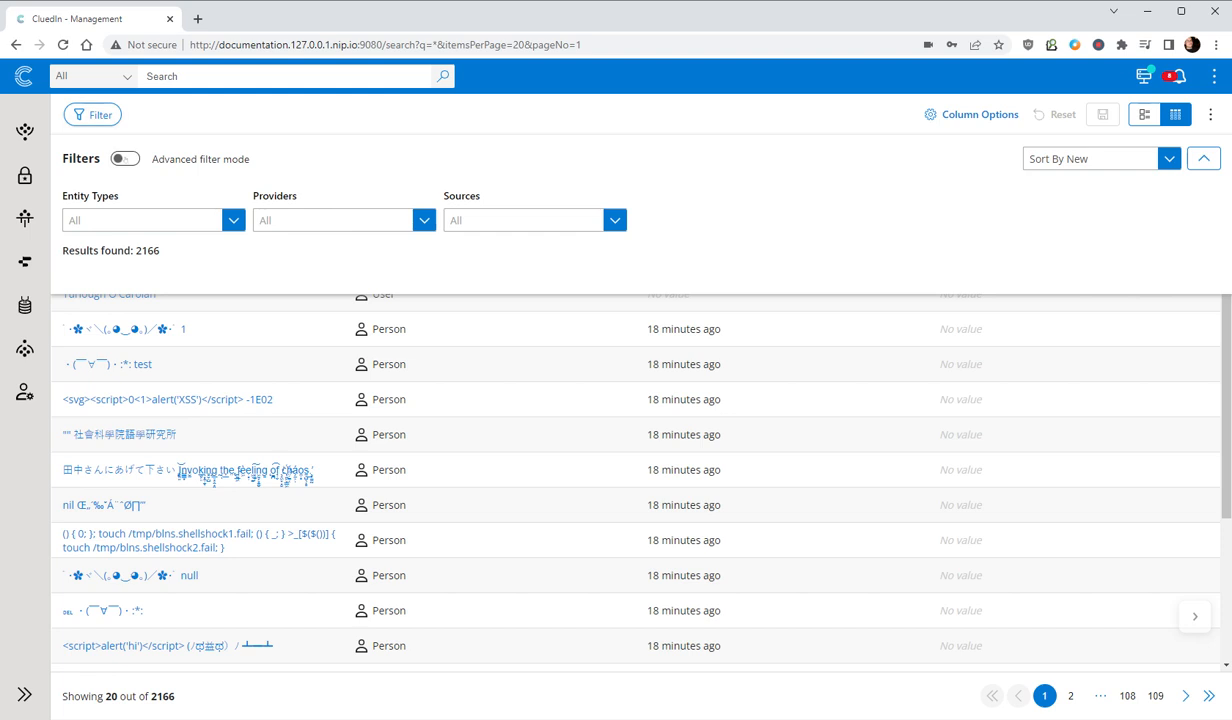
left_click(125, 159)
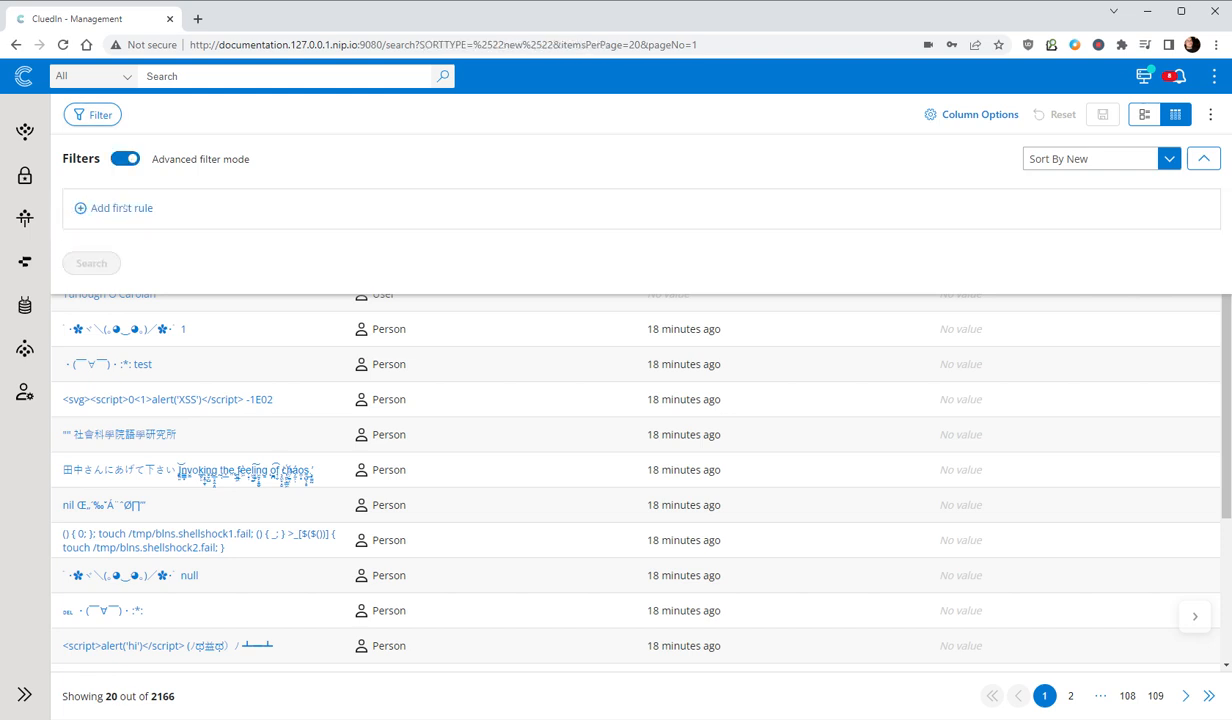
- Search the records with a Glossary rule requiring that IT- Employees Is True
left_click(121, 208)
left_click(135, 229)
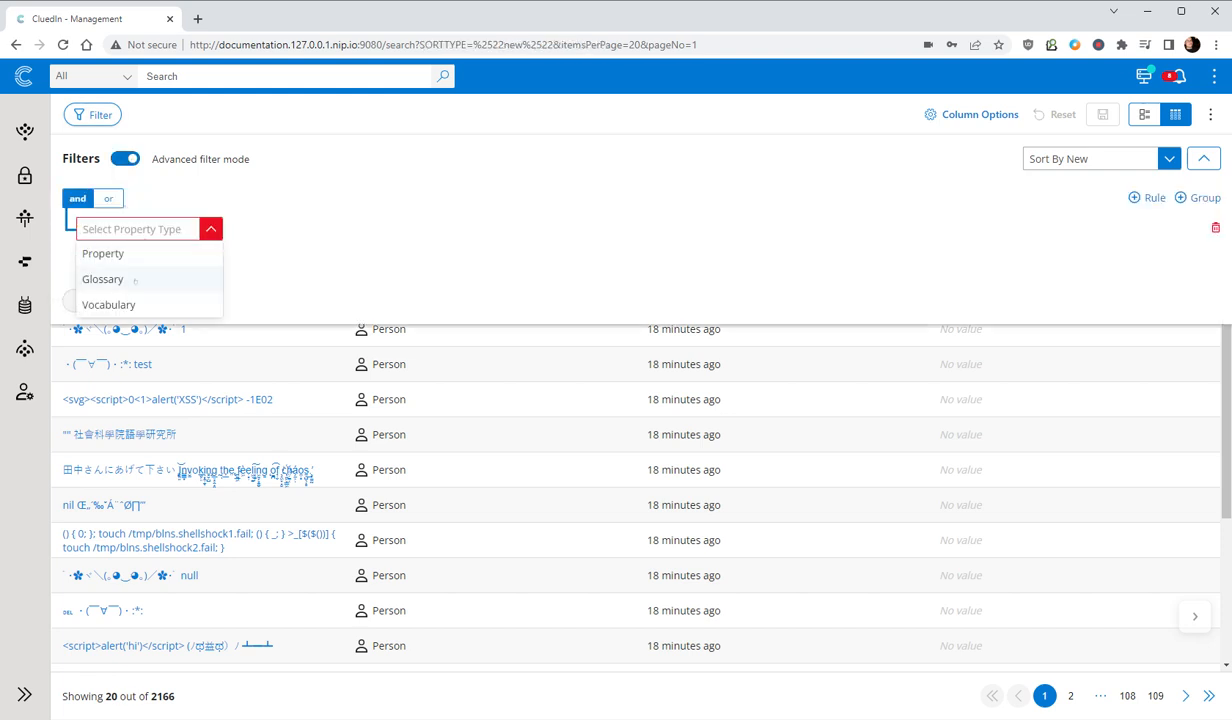
left_click(135, 280)
left_click(300, 229)
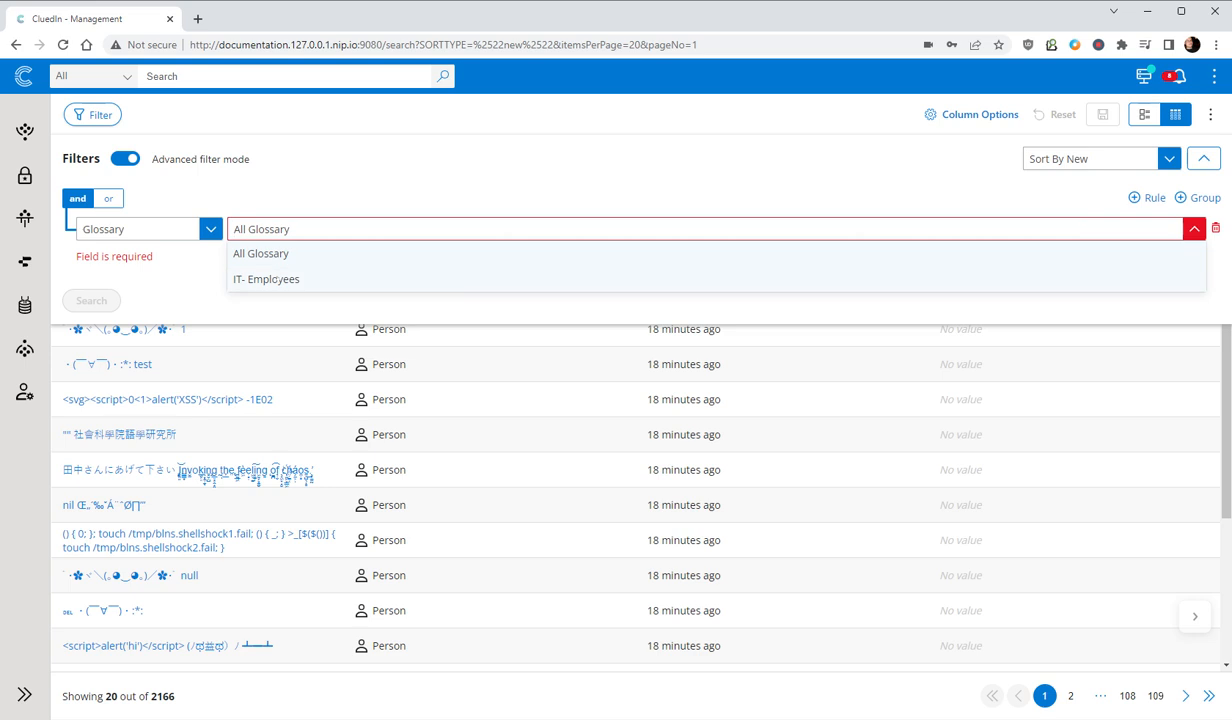
left_click(275, 279)
left_click(1104, 238)
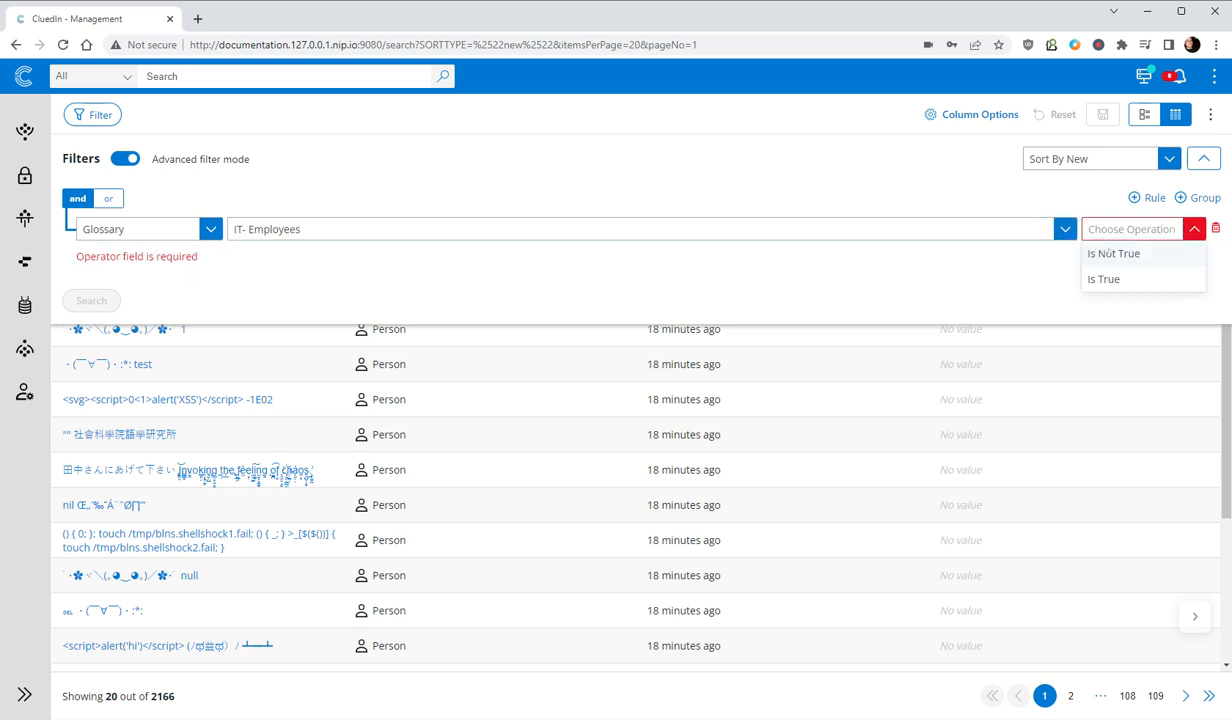
left_click(1102, 278)
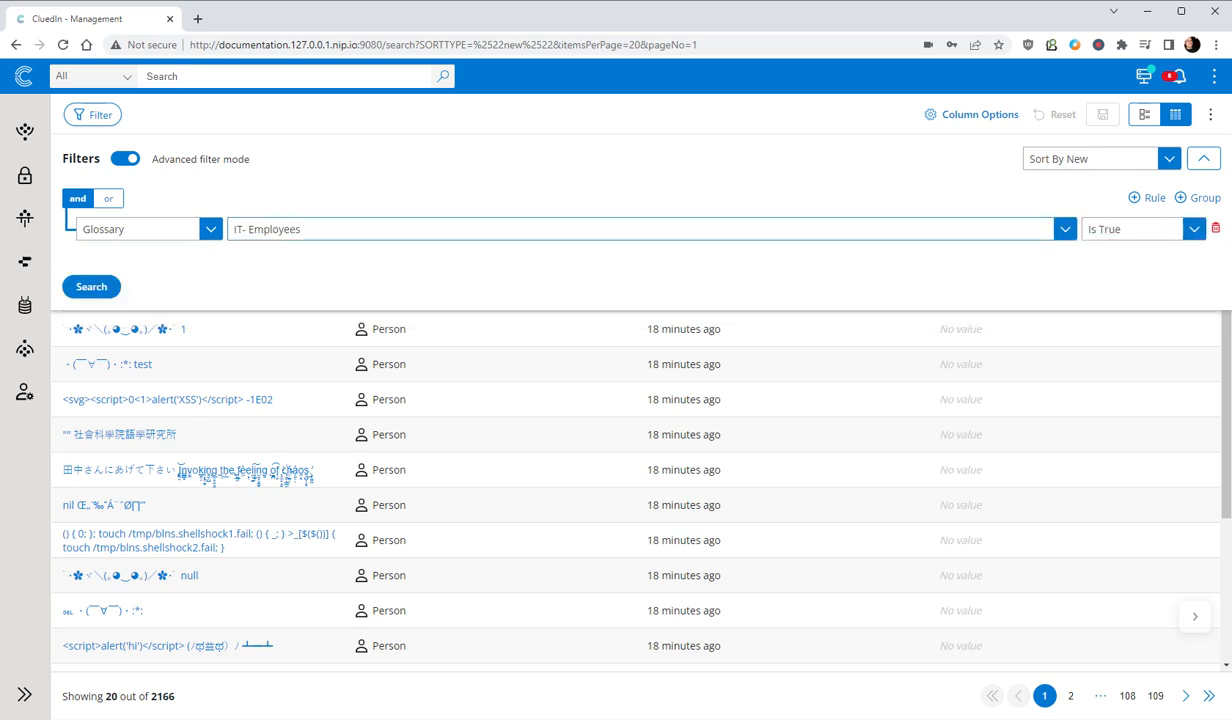
left_click(88, 287)
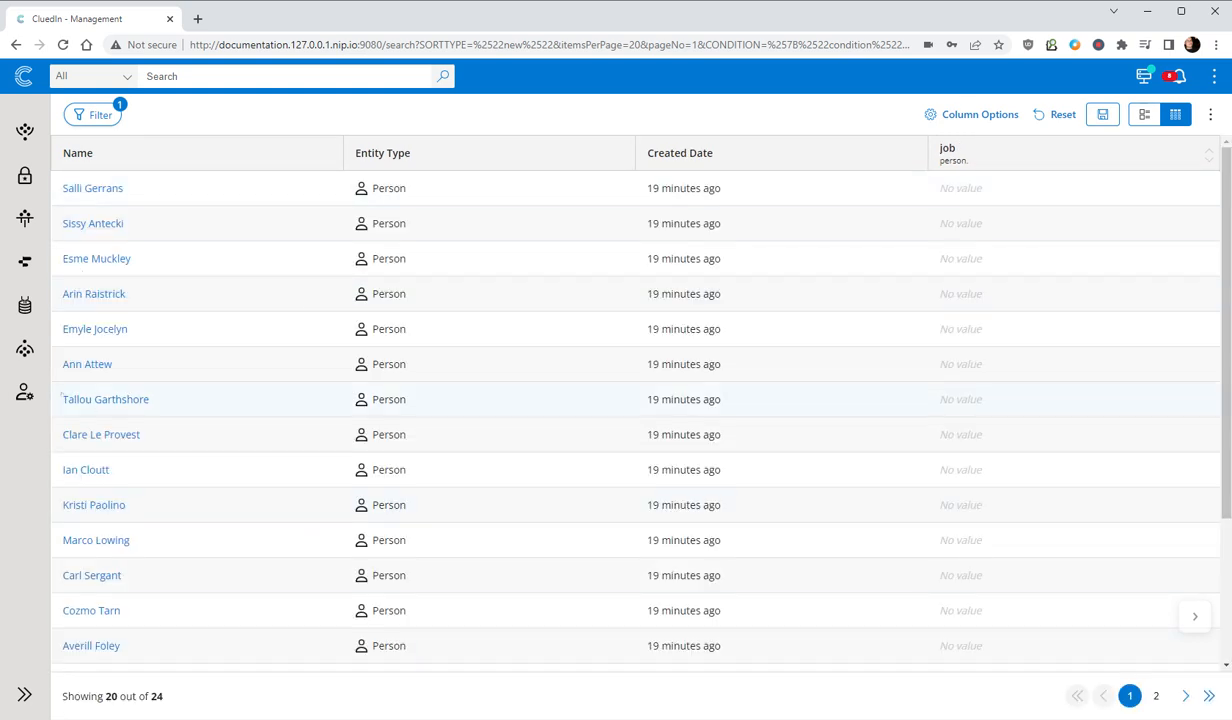
- Check the list of available export targets in the Consume area
left_click(24, 349)
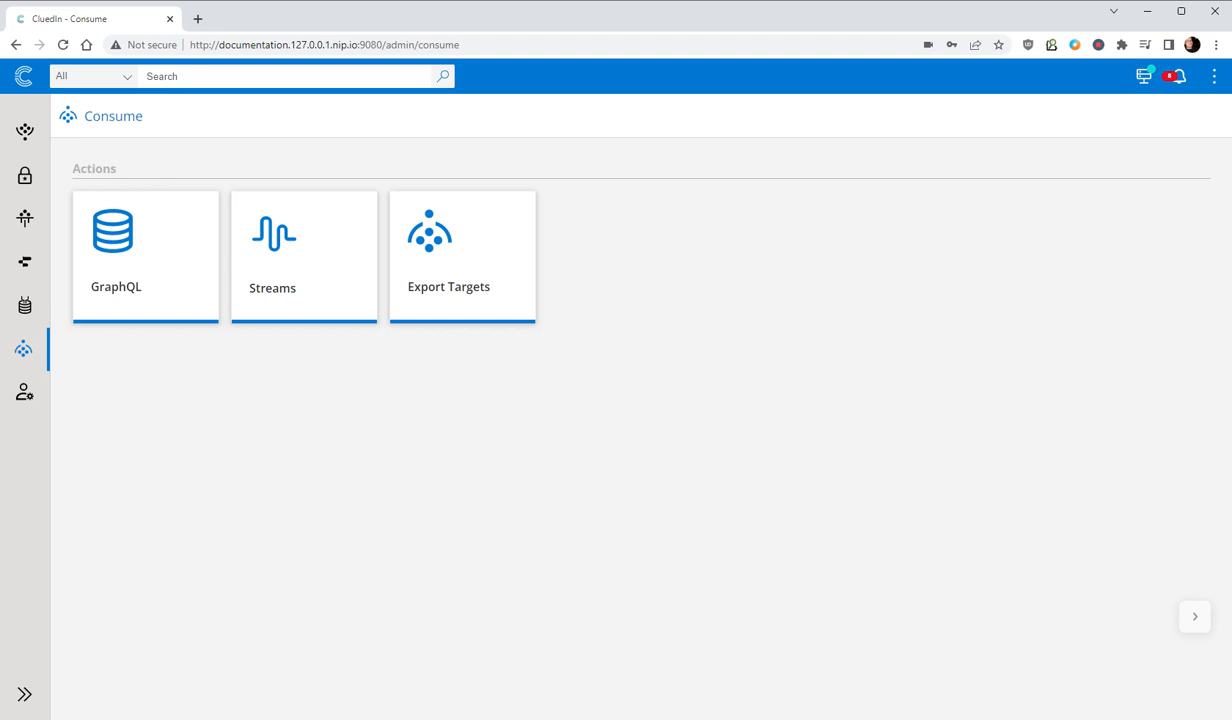
left_click(445, 285)
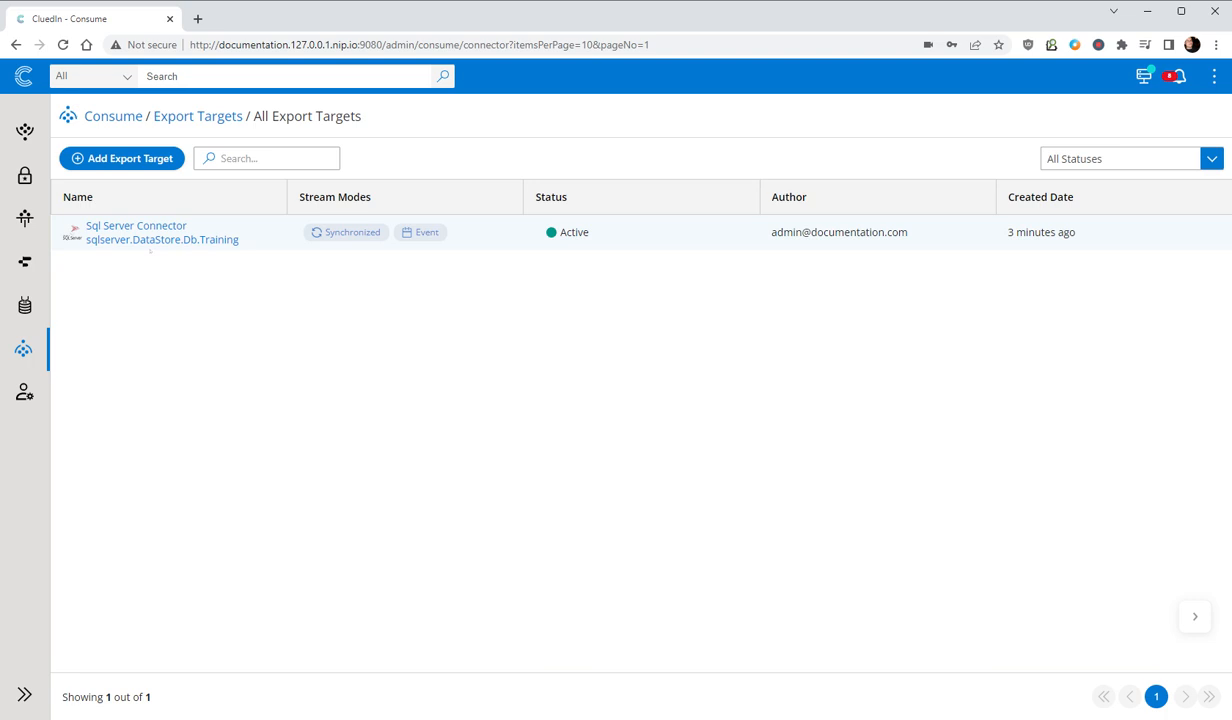
left_click(113, 116)
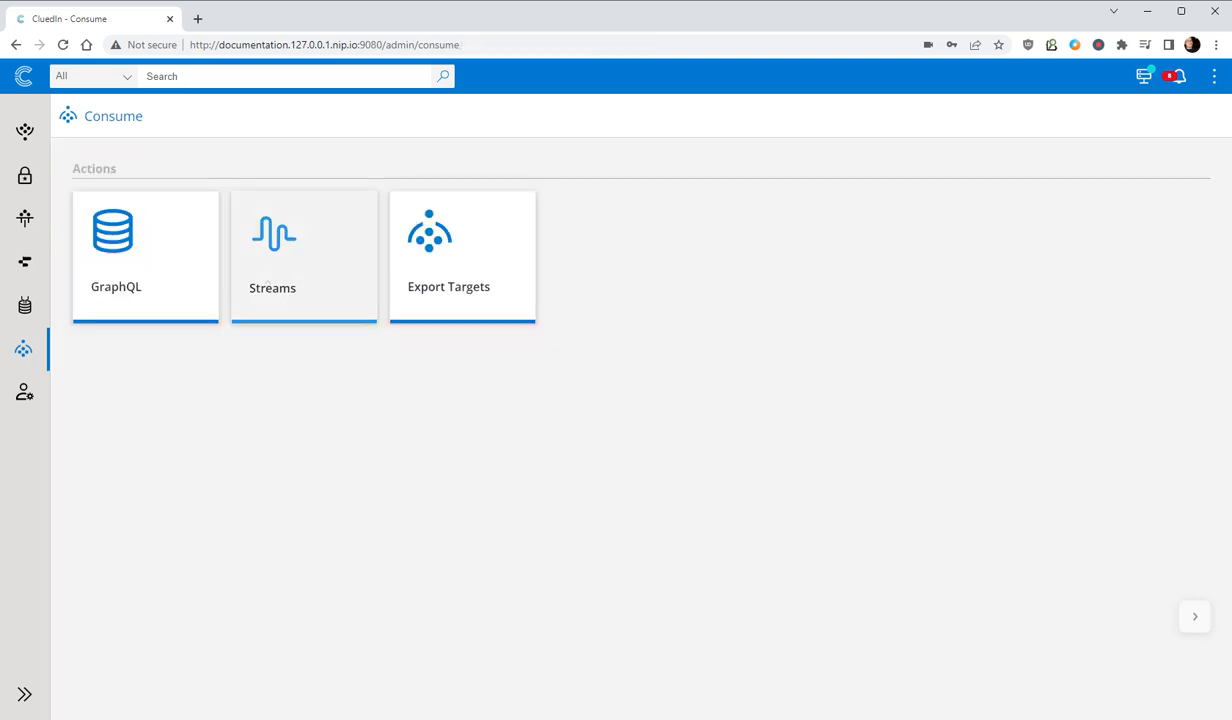
- Create a new stream named IT Employees
left_click(297, 272)
left_click(112, 158)
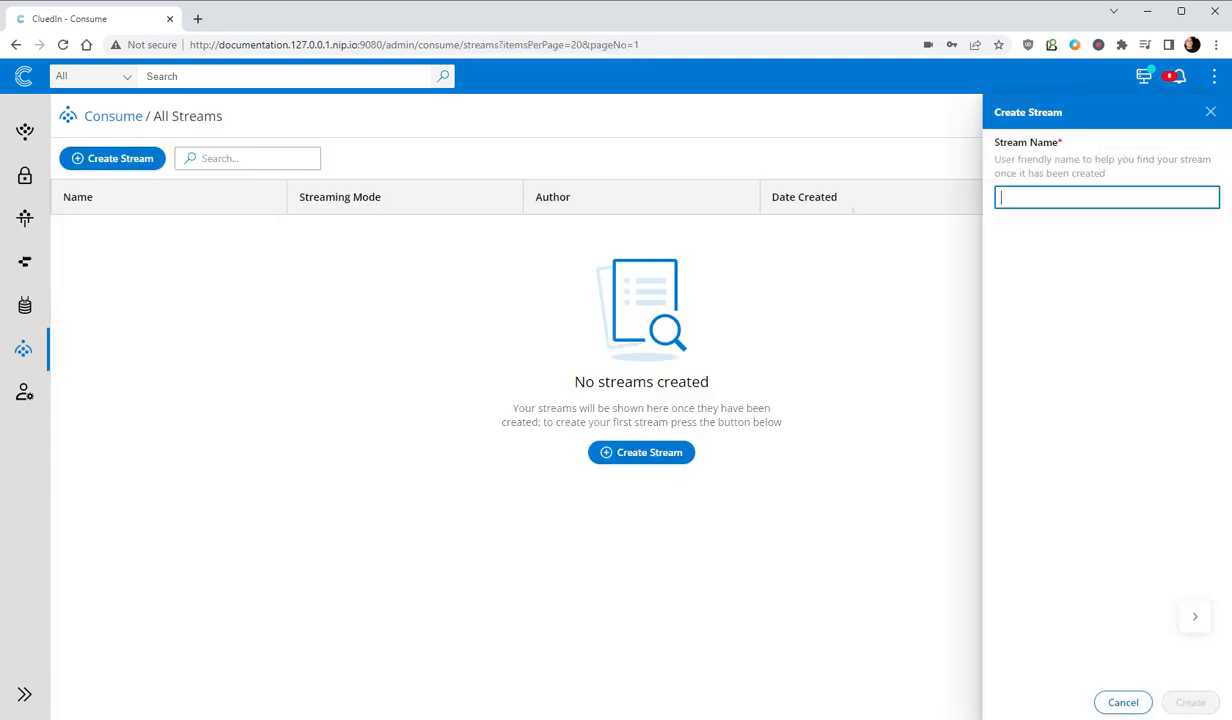
type("IT E")
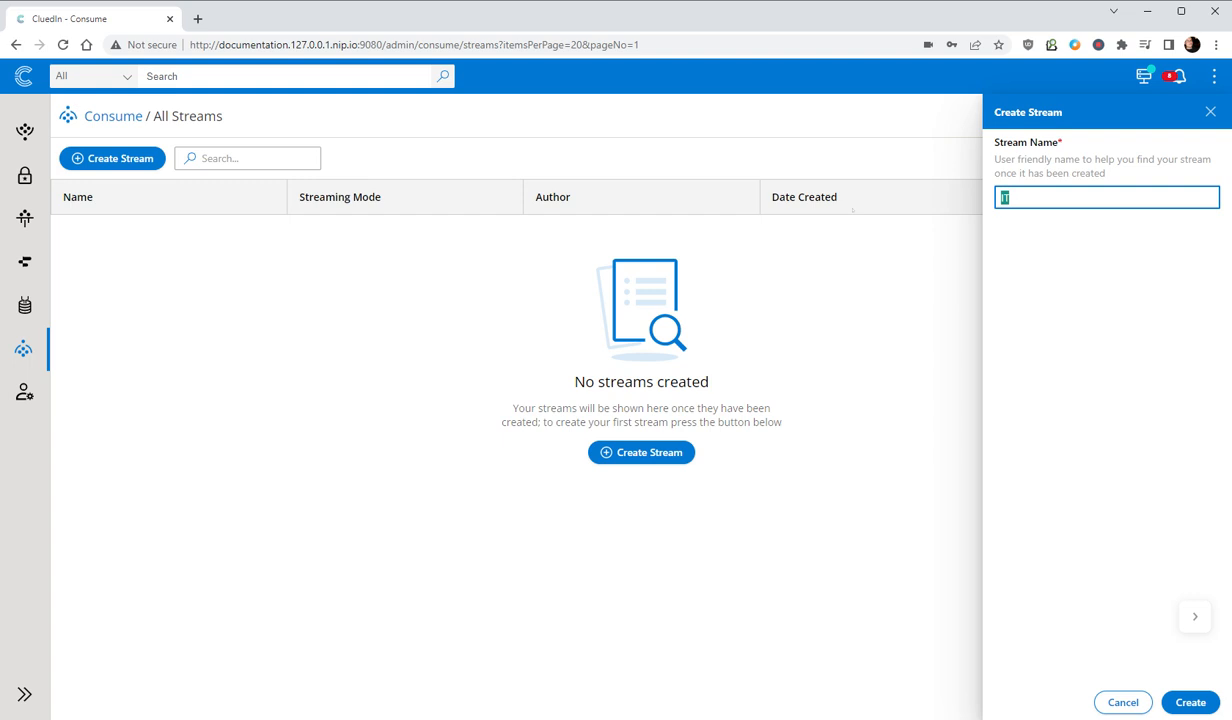
type("mployes")
key("BackSpace")
type("es")
left_click(1208, 704)
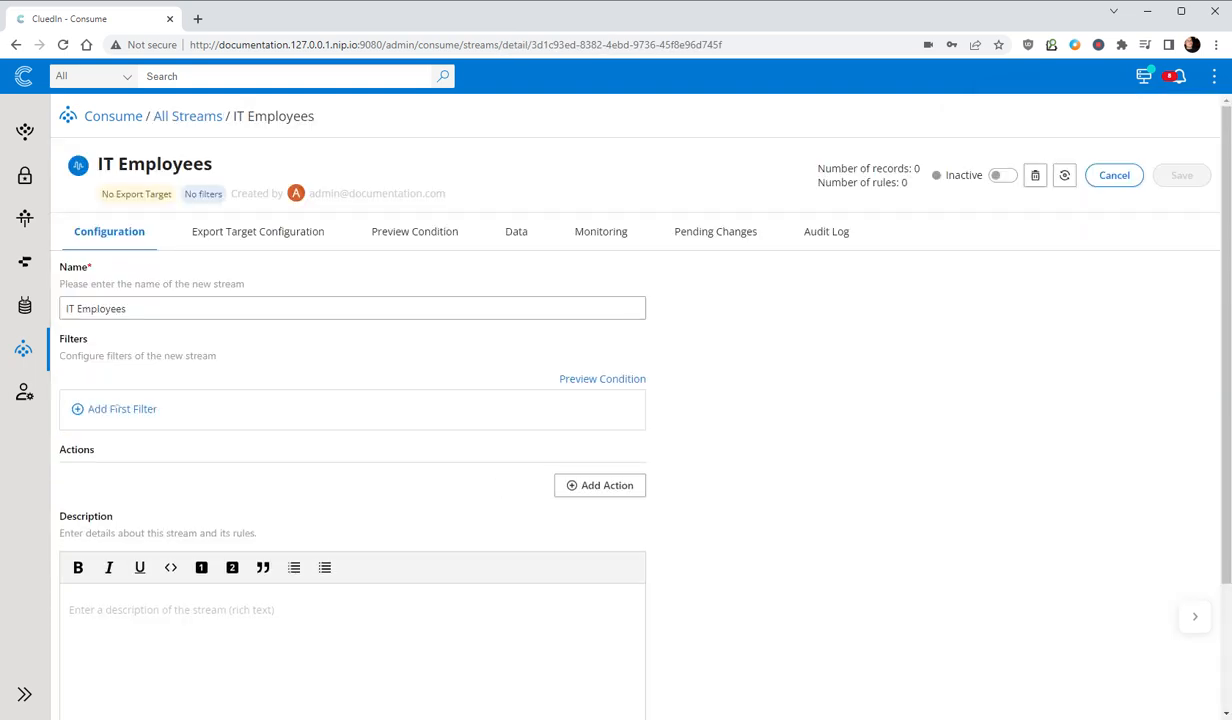
- Add a Glossary filter to the stream requiring that IT- Employees Is True, and save the stream
left_click(121, 408)
left_click(130, 430)
left_click(133, 455)
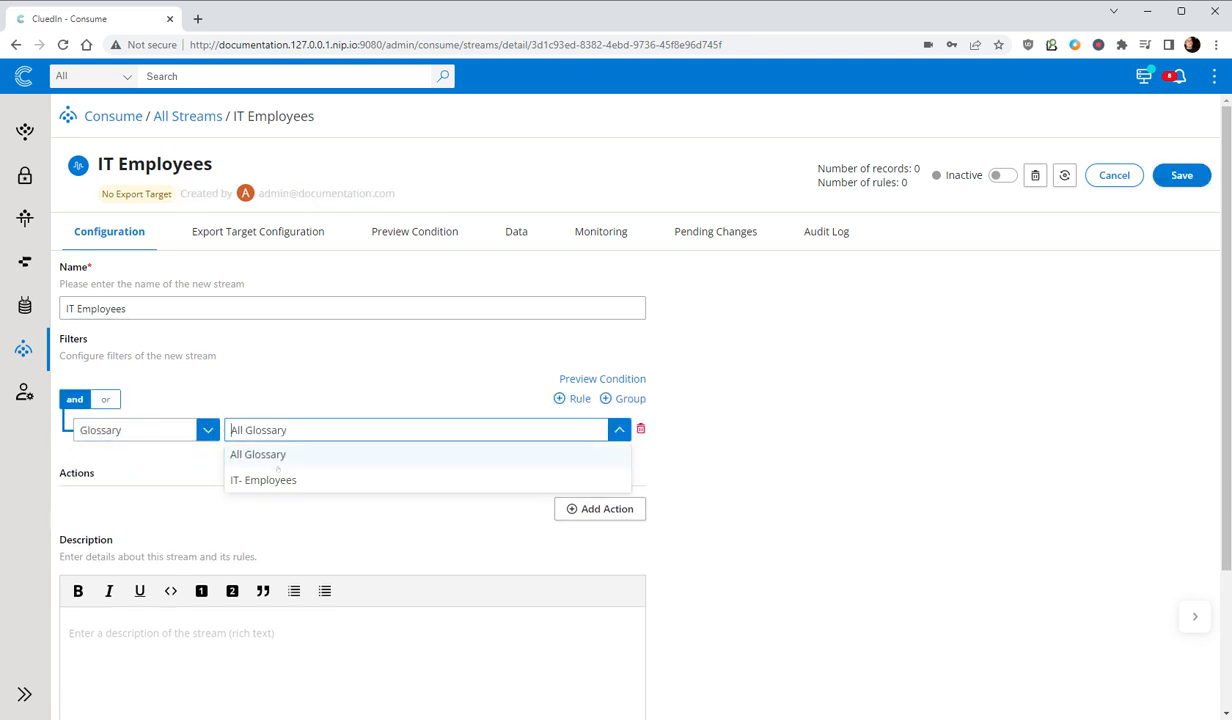
left_click(262, 478)
left_click(597, 430)
left_click(528, 479)
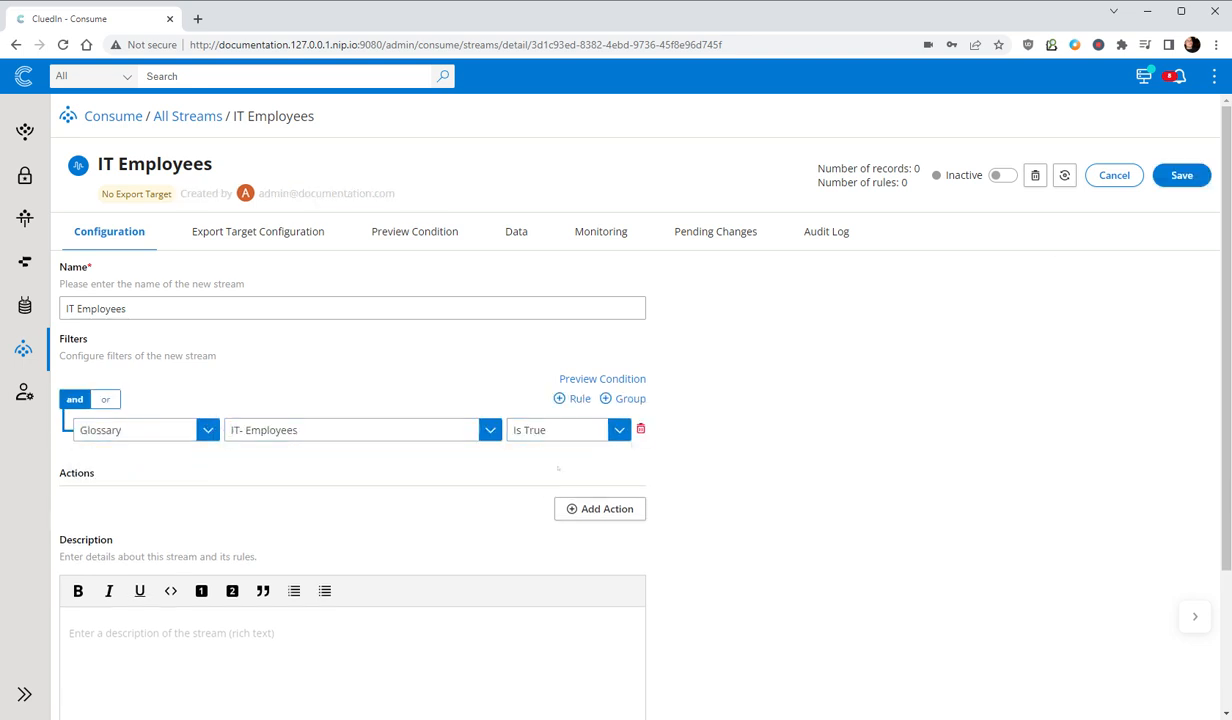
left_click(1197, 178)
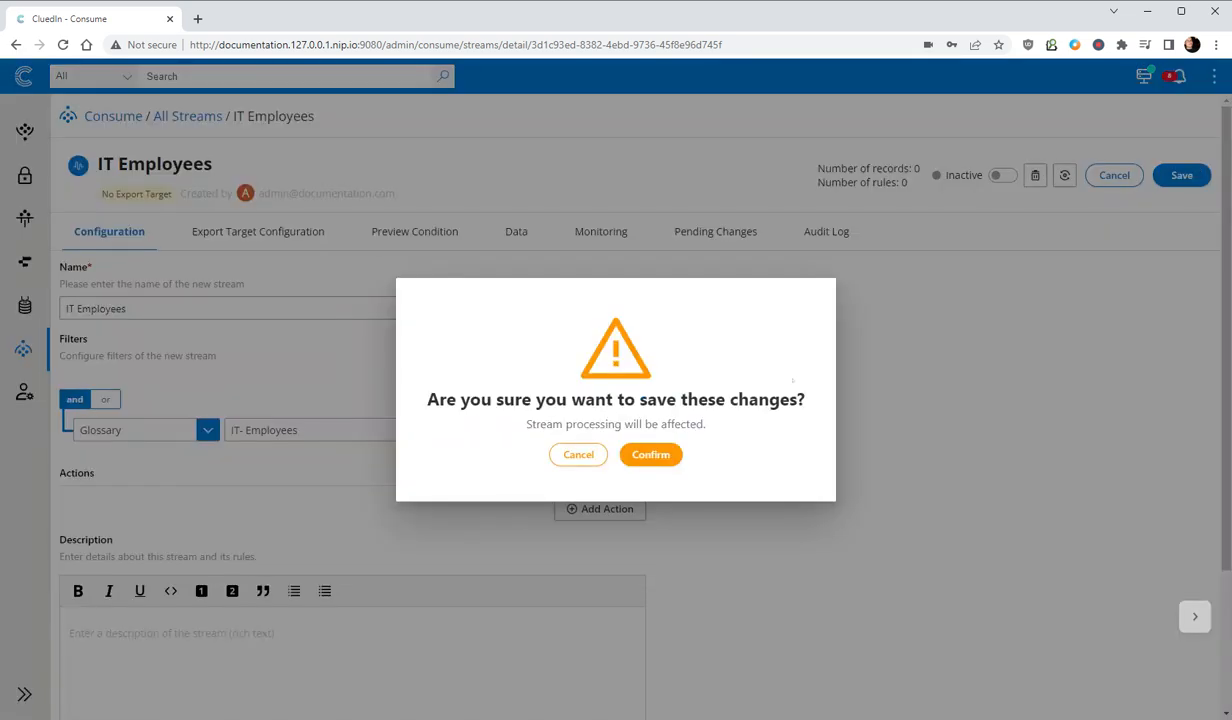
left_click(650, 454)
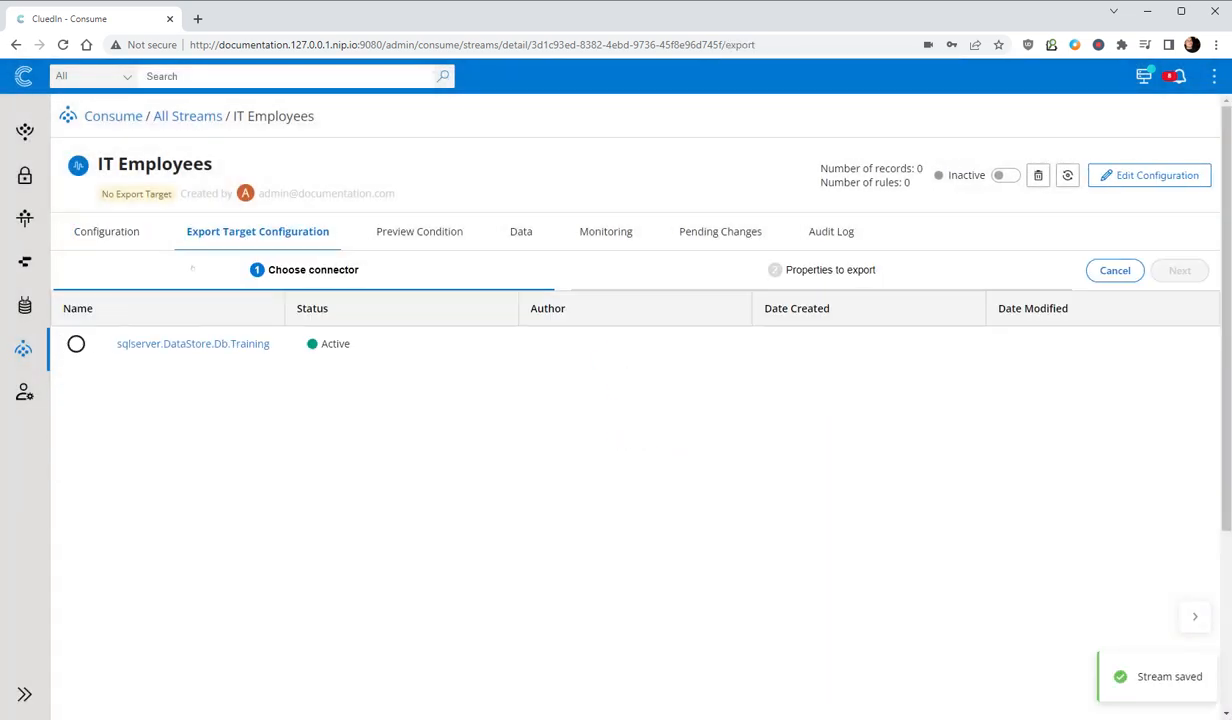
- Assign the sqlserver.DataStore.Db.Training connector as export target, with target name Employees and the Synchronized stream mode
left_click(76, 344)
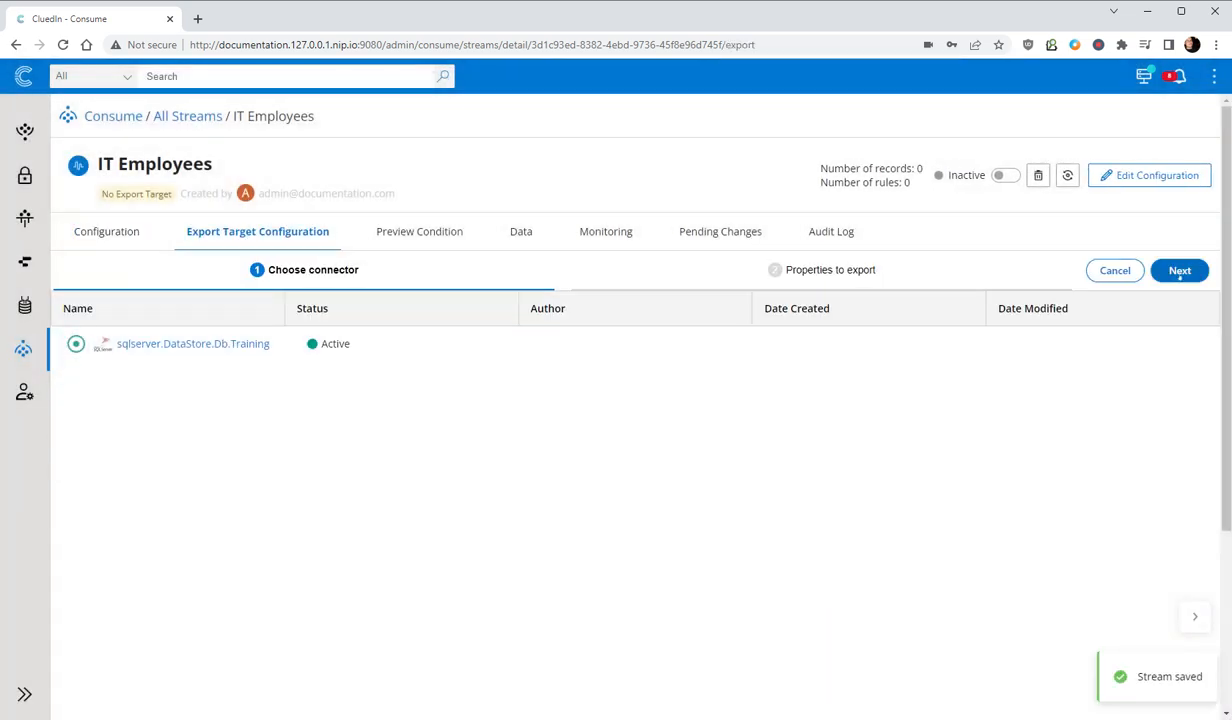
left_click(1179, 270)
left_click(634, 351)
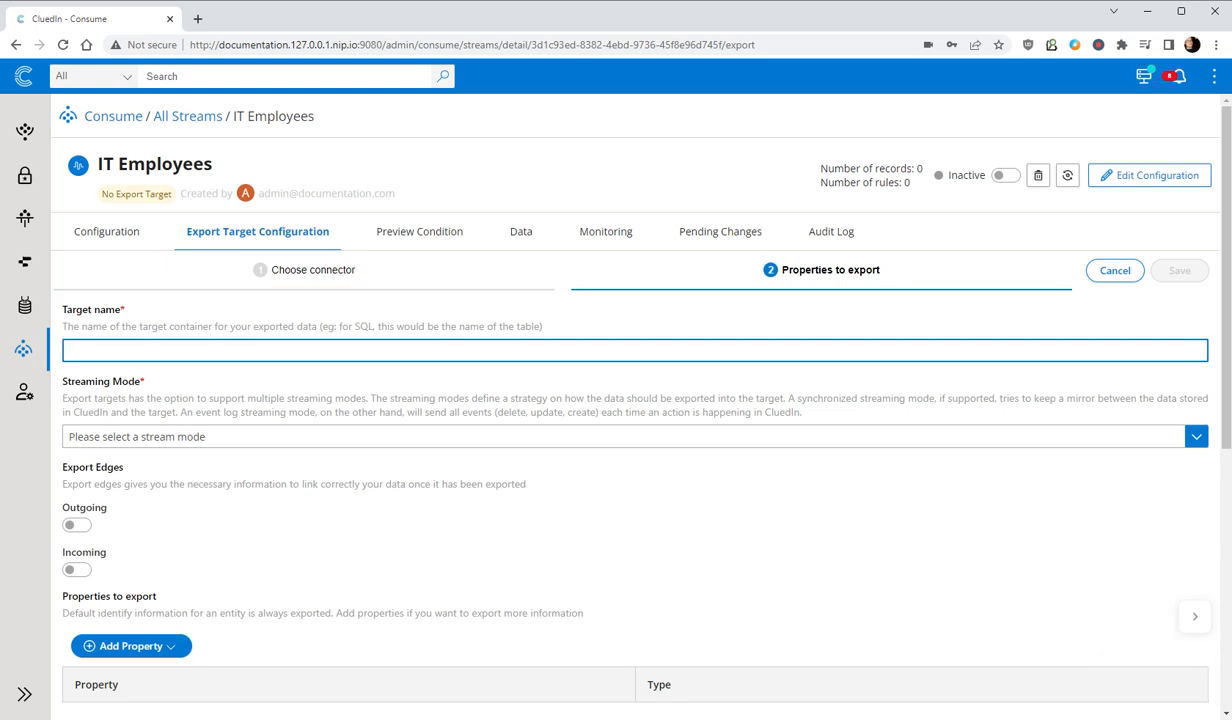
type("Employees")
scroll(196, 523, "down", 2)
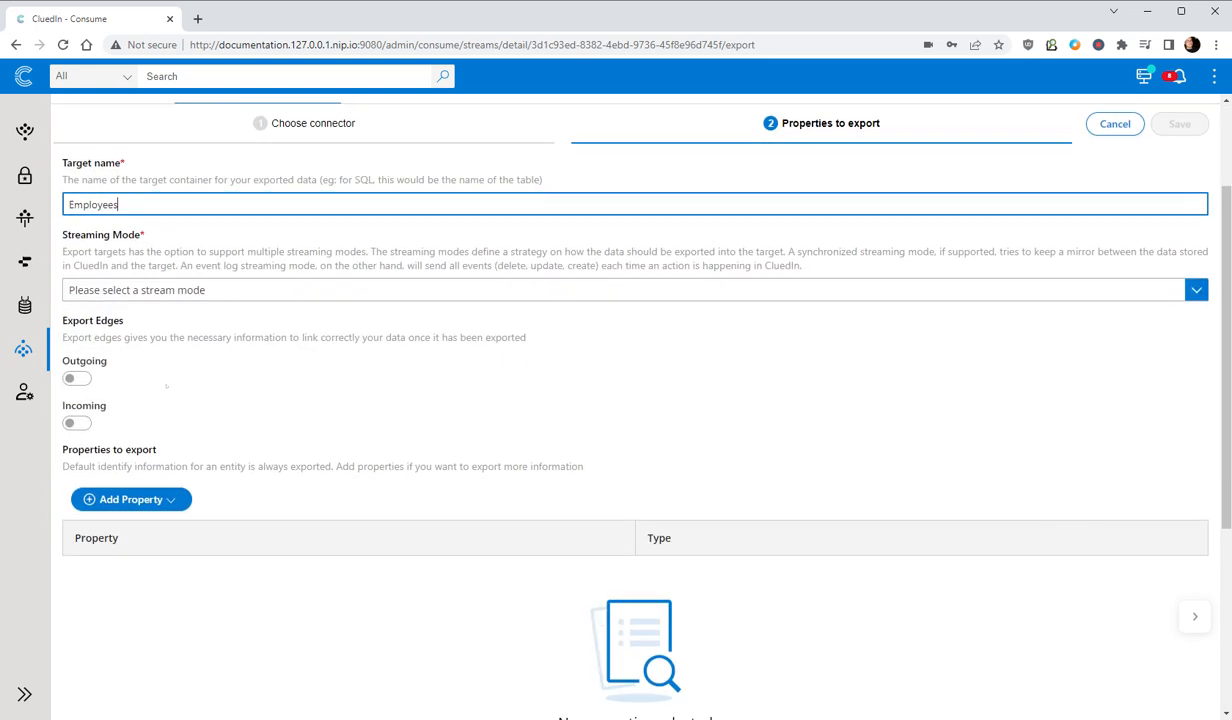
left_click(178, 289)
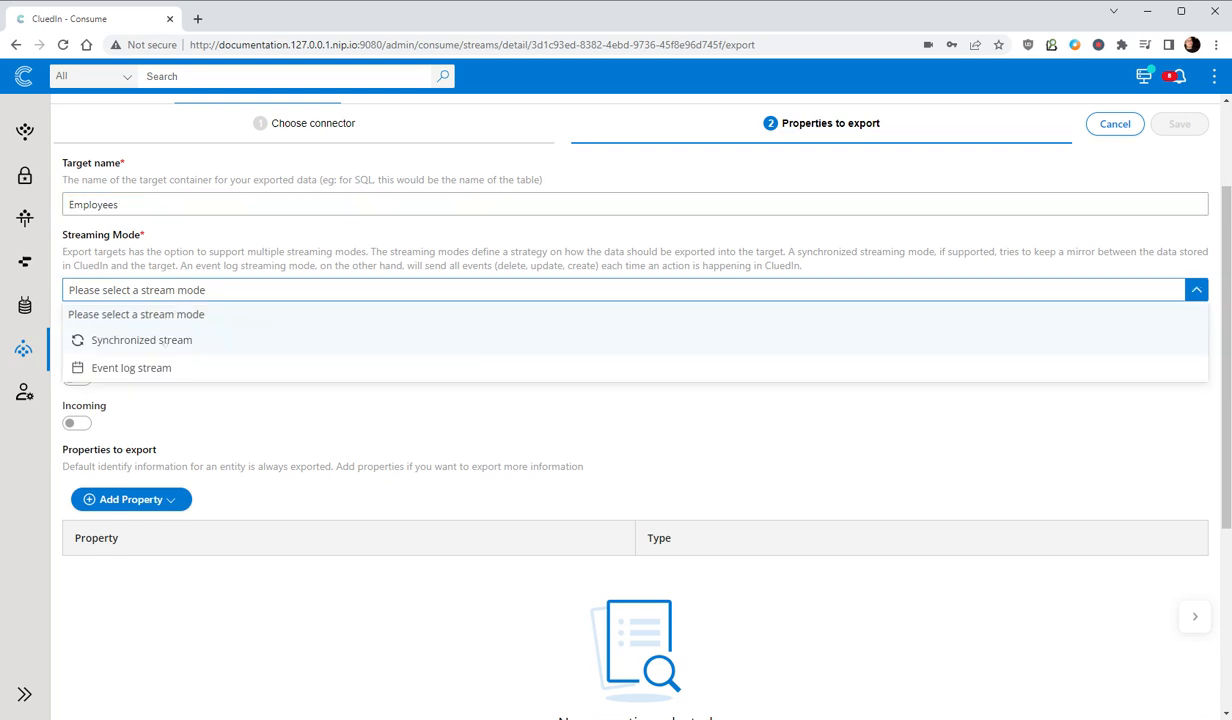
left_click(141, 340)
- Add the vocabulary property user.jobTitle to the exported properties and save the export target configuration
left_click(130, 499)
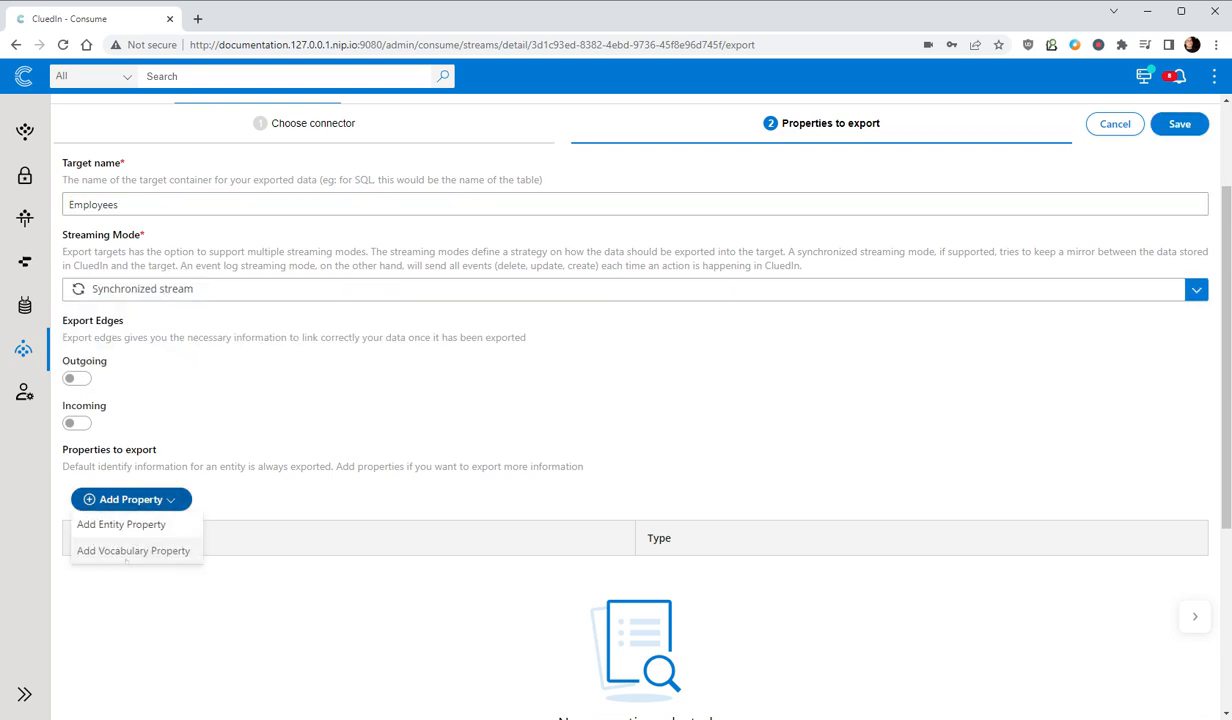
left_click(133, 551)
type("user.job")
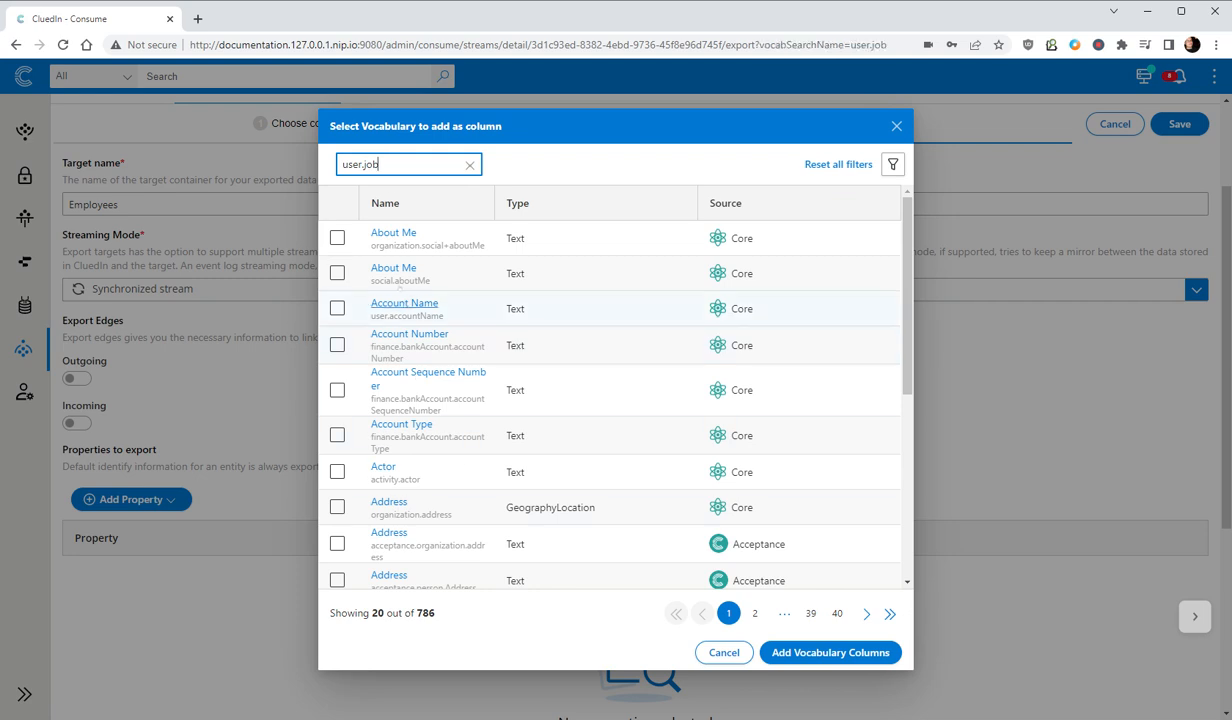
left_click(338, 238)
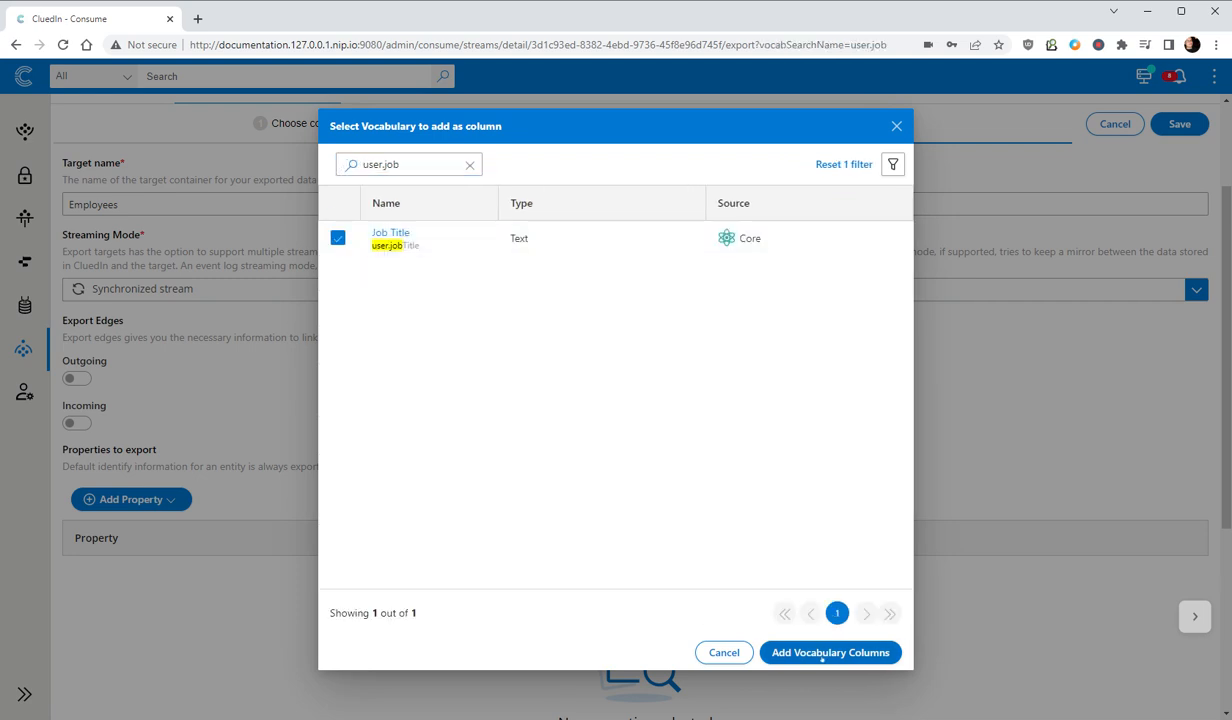
left_click(821, 655)
scroll(1127, 417, "up", 3)
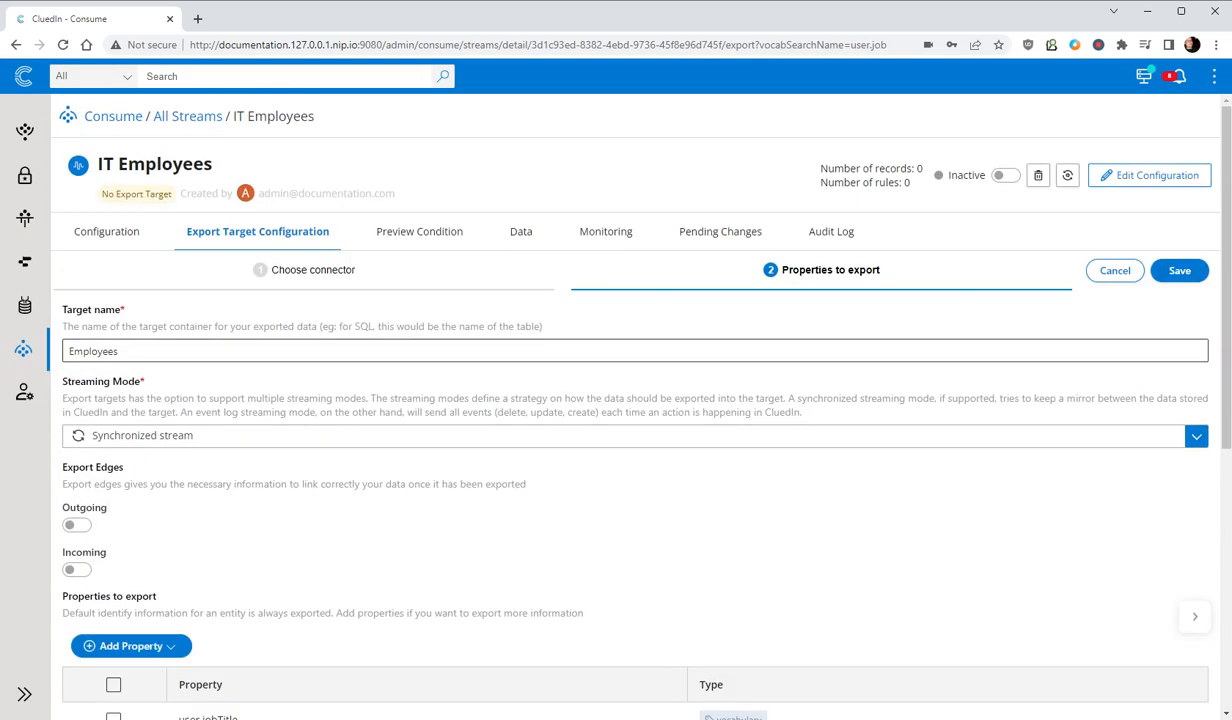
left_click(1181, 271)
- Review all three pages of the IT Employees stream's data
left_click(514, 232)
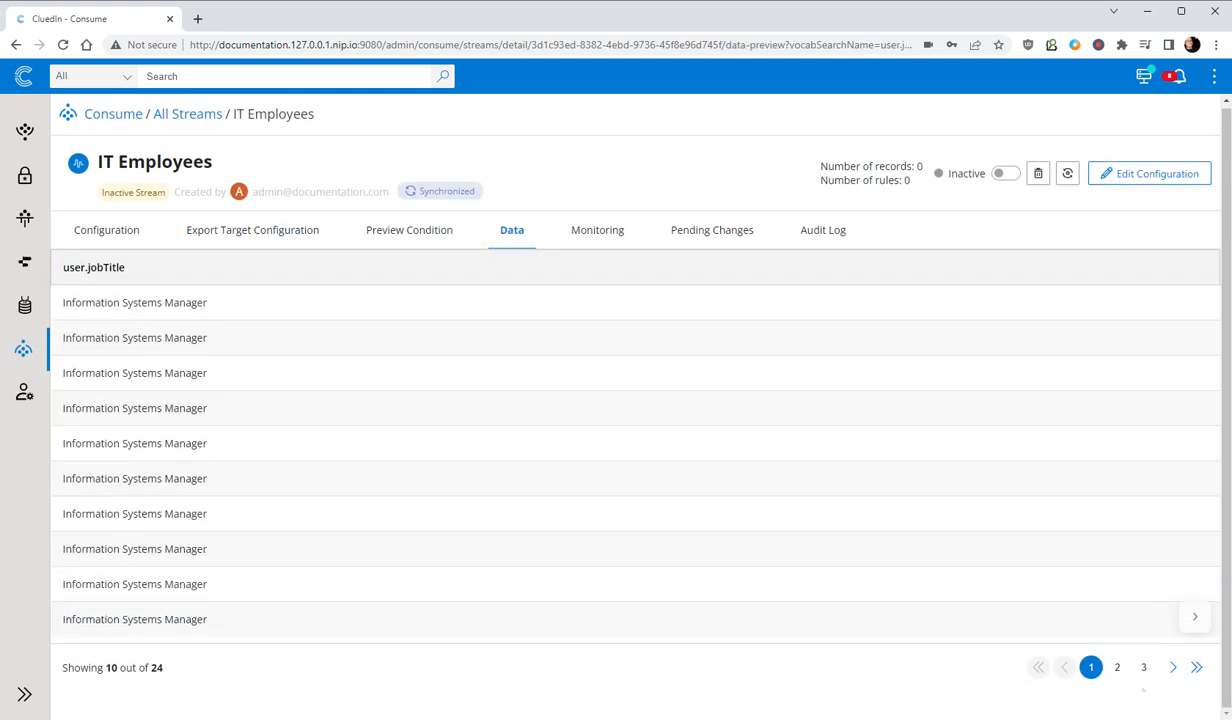
left_click(1117, 667)
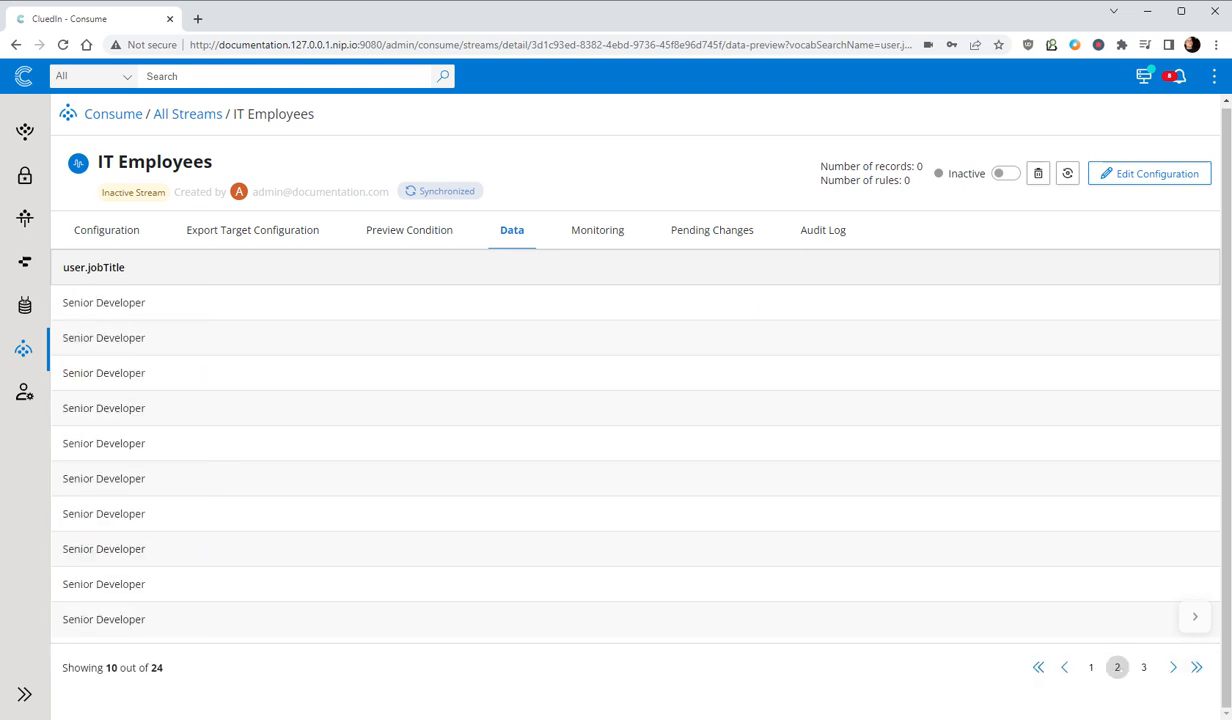
left_click(1145, 667)
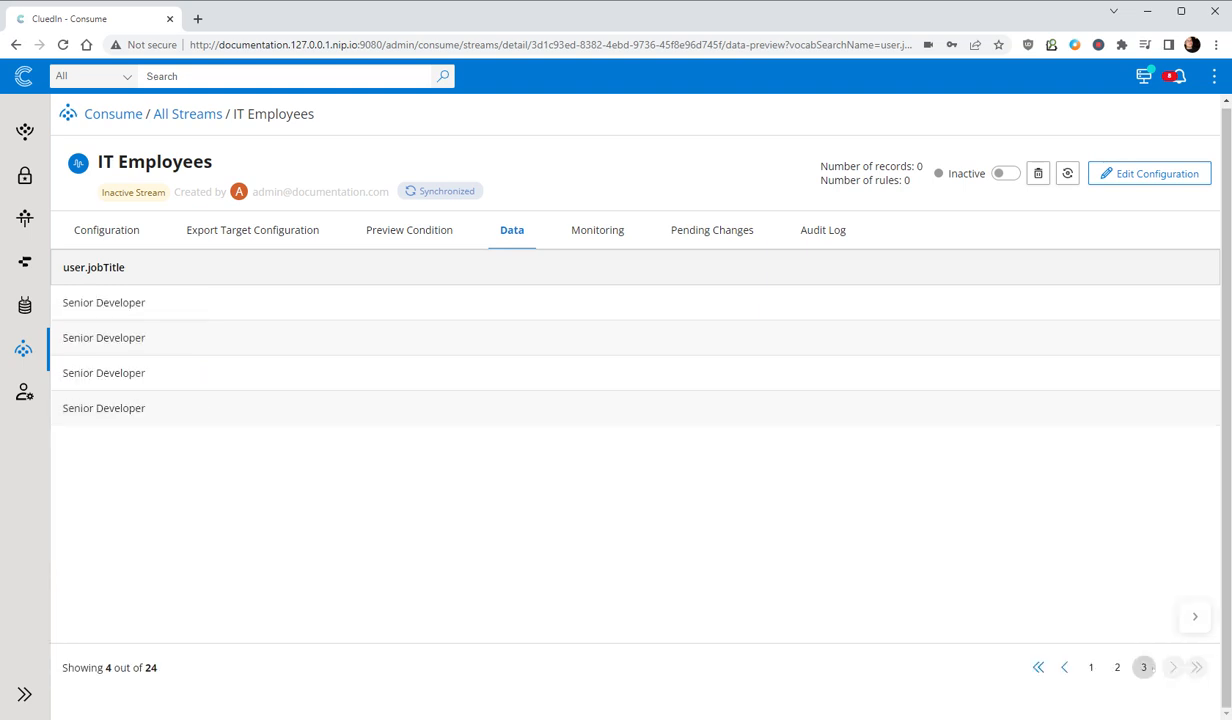